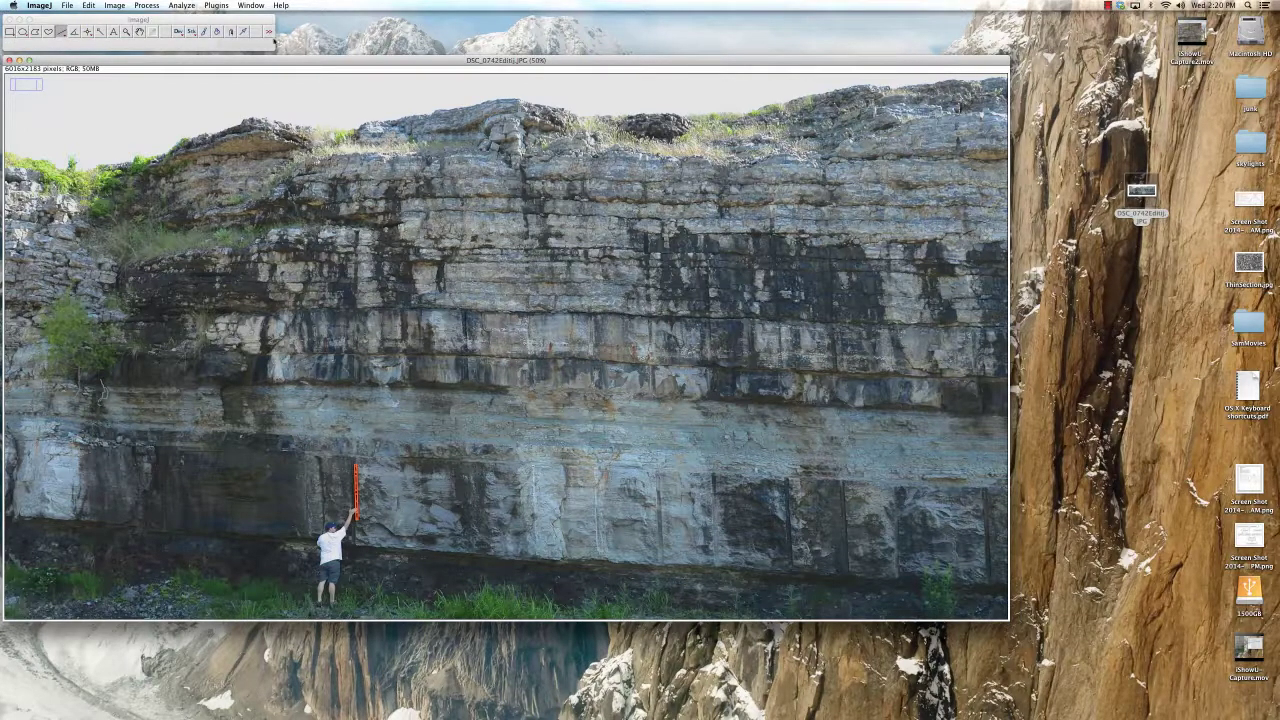
# View the ImageJ version and credits window, then close it
pyautogui.click(42, 6)
pyautogui.click(44, 18)
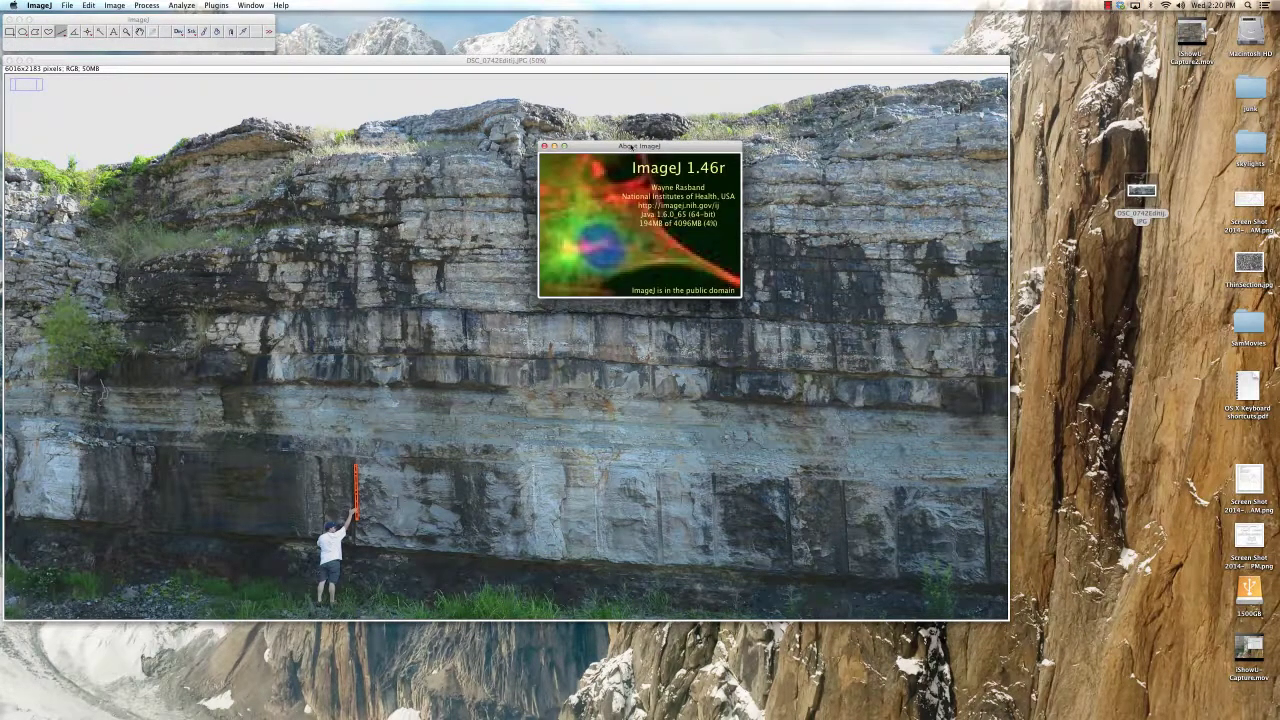
pyautogui.moveTo(631, 147); pyautogui.dragTo(564, 174)
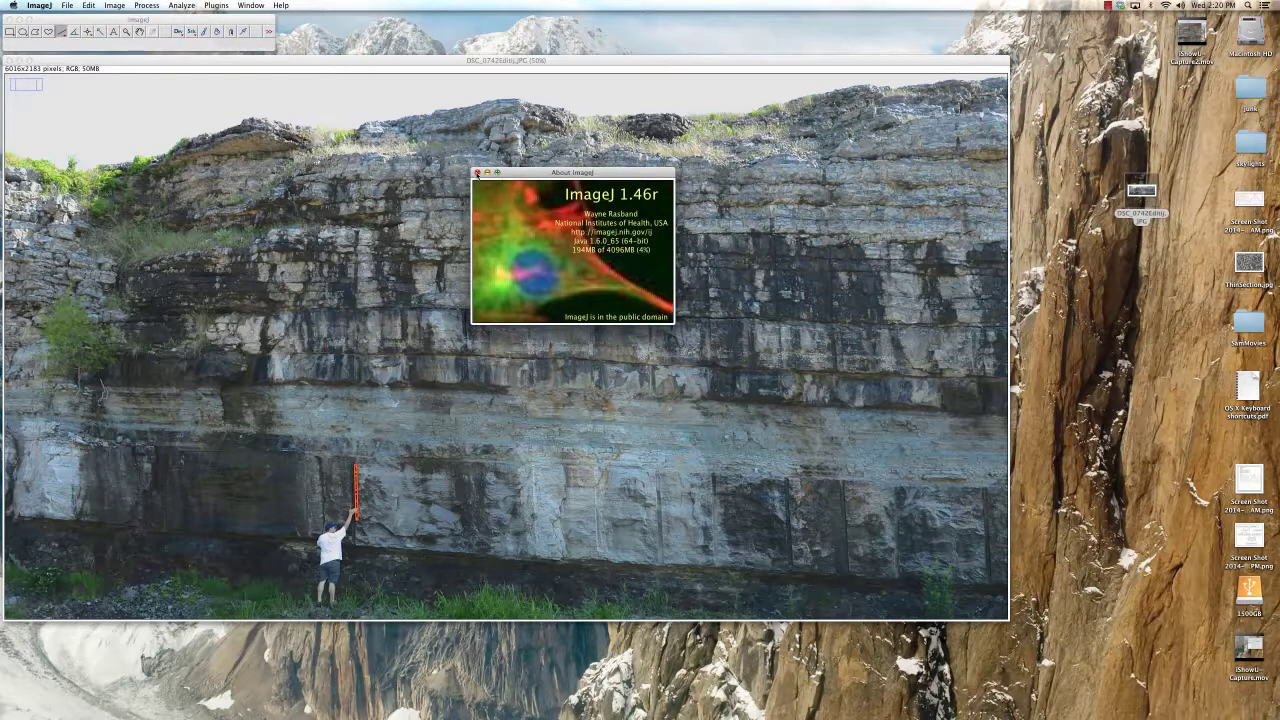
pyautogui.click(477, 173)
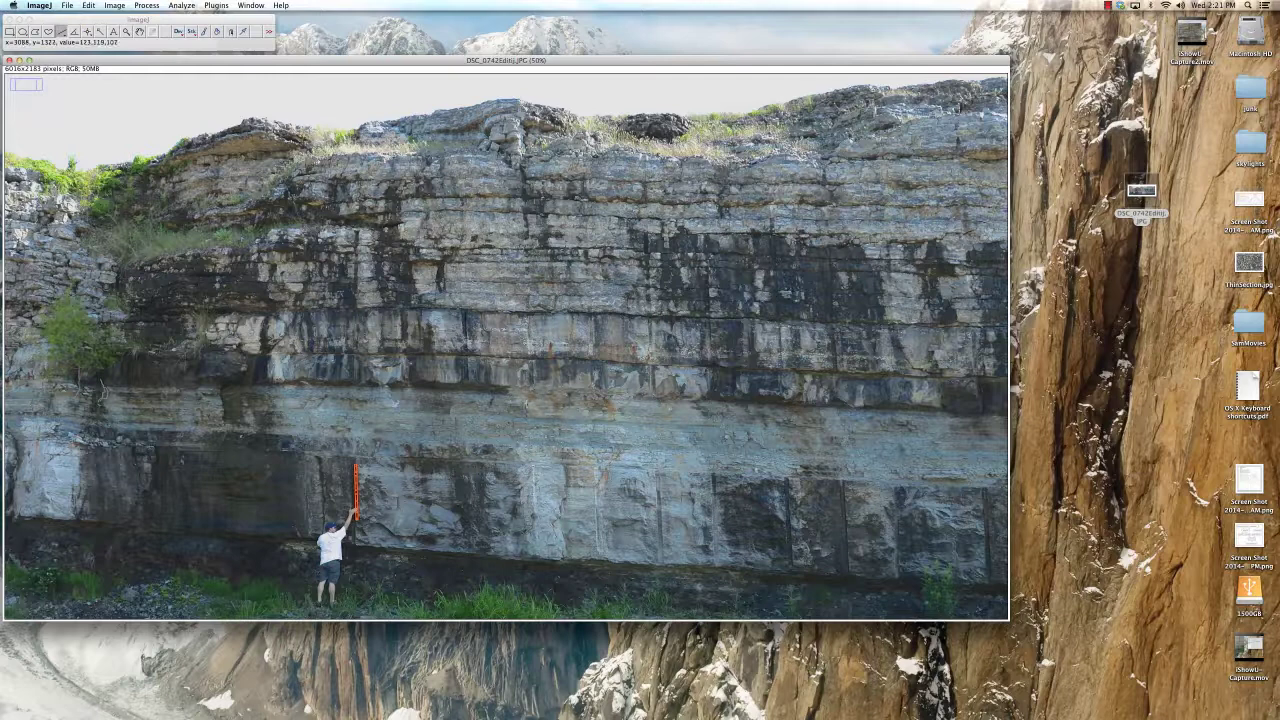
# Raise the photo's brightness in Brightness/Contrast and apply the change permanently
pyautogui.click(117, 5)
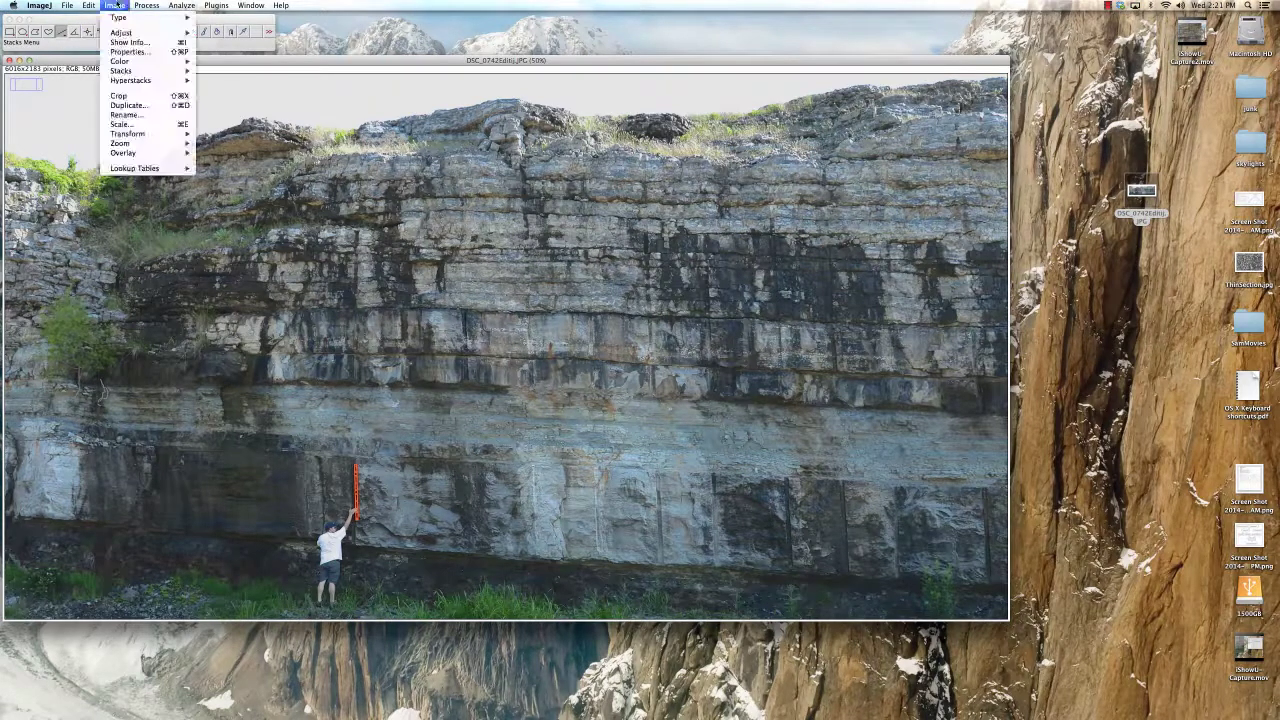
pyautogui.moveTo(122, 33)
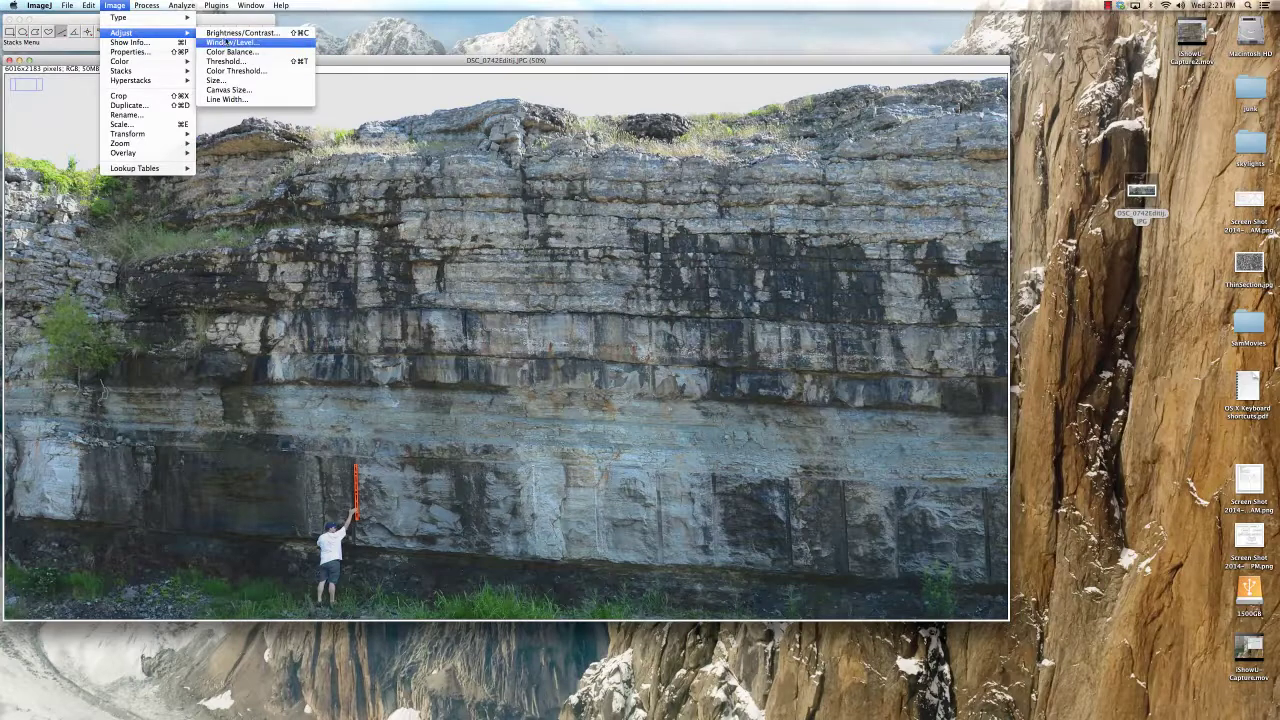
pyautogui.click(240, 32)
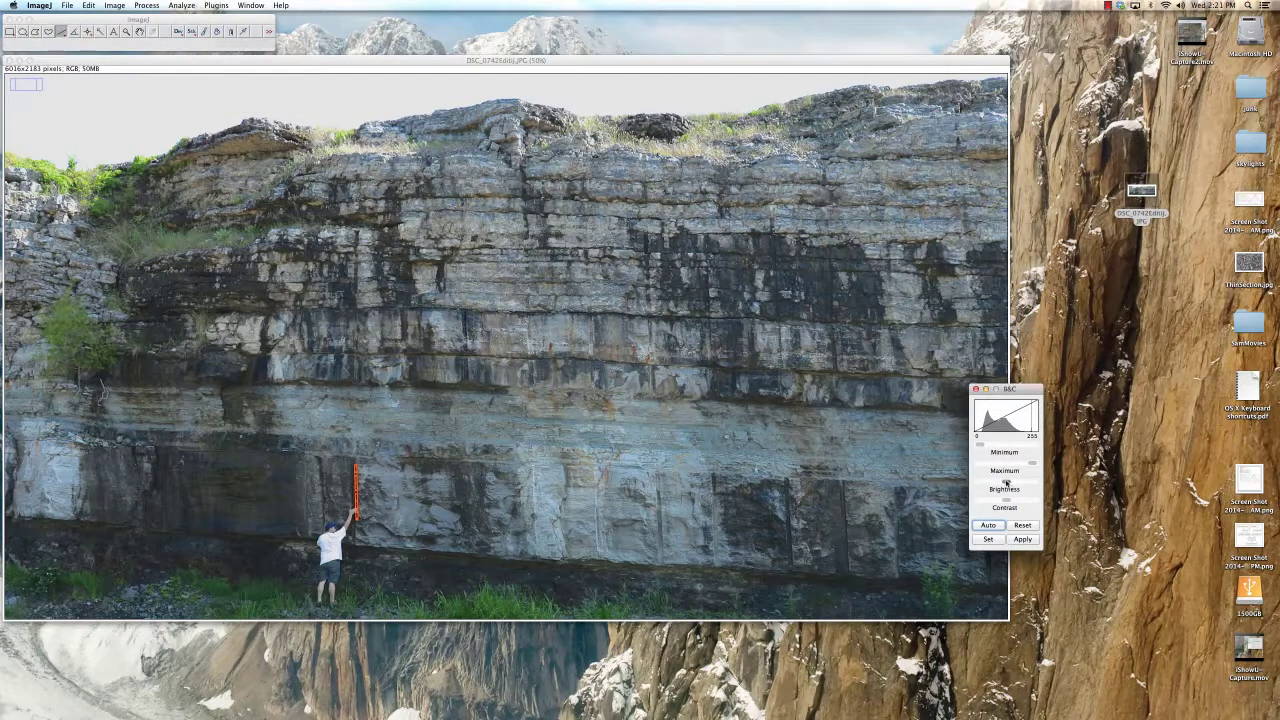
pyautogui.moveTo(1006, 483); pyautogui.dragTo(1000, 502)
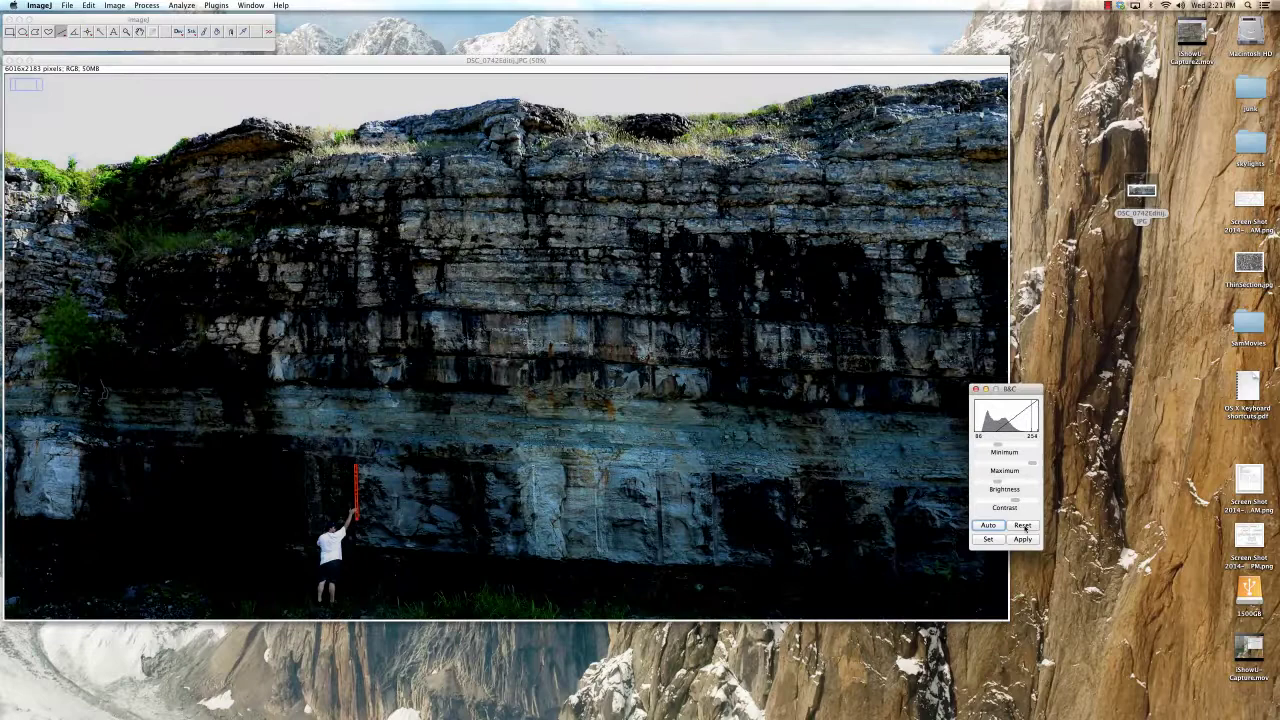
pyautogui.click(1022, 525)
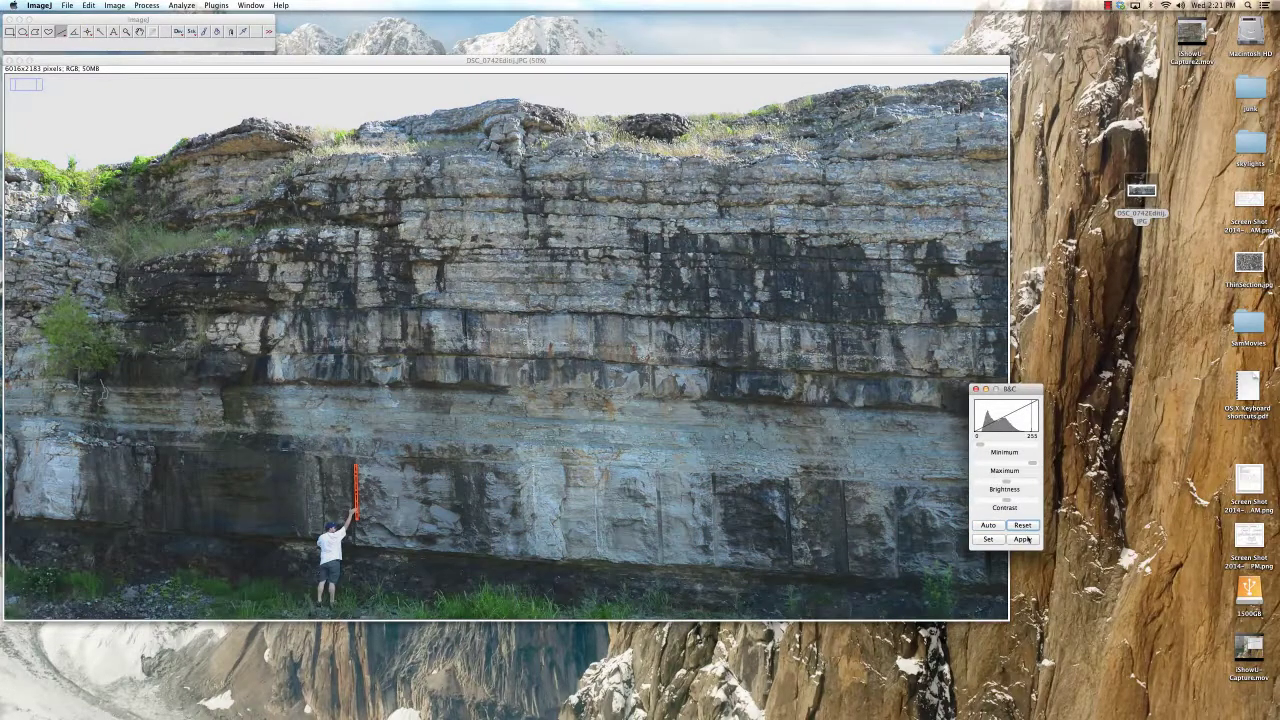
pyautogui.moveTo(1006, 483); pyautogui.dragTo(1003, 483)
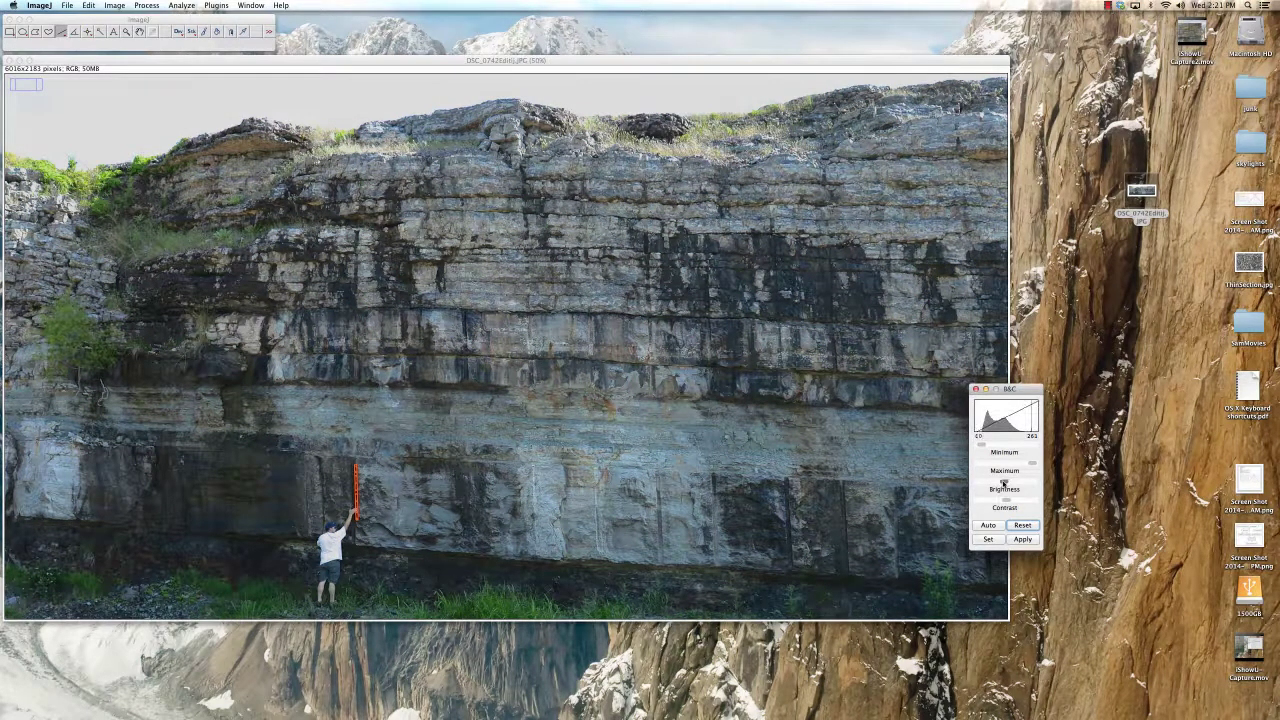
pyautogui.click(1022, 539)
pyautogui.press('super+w')
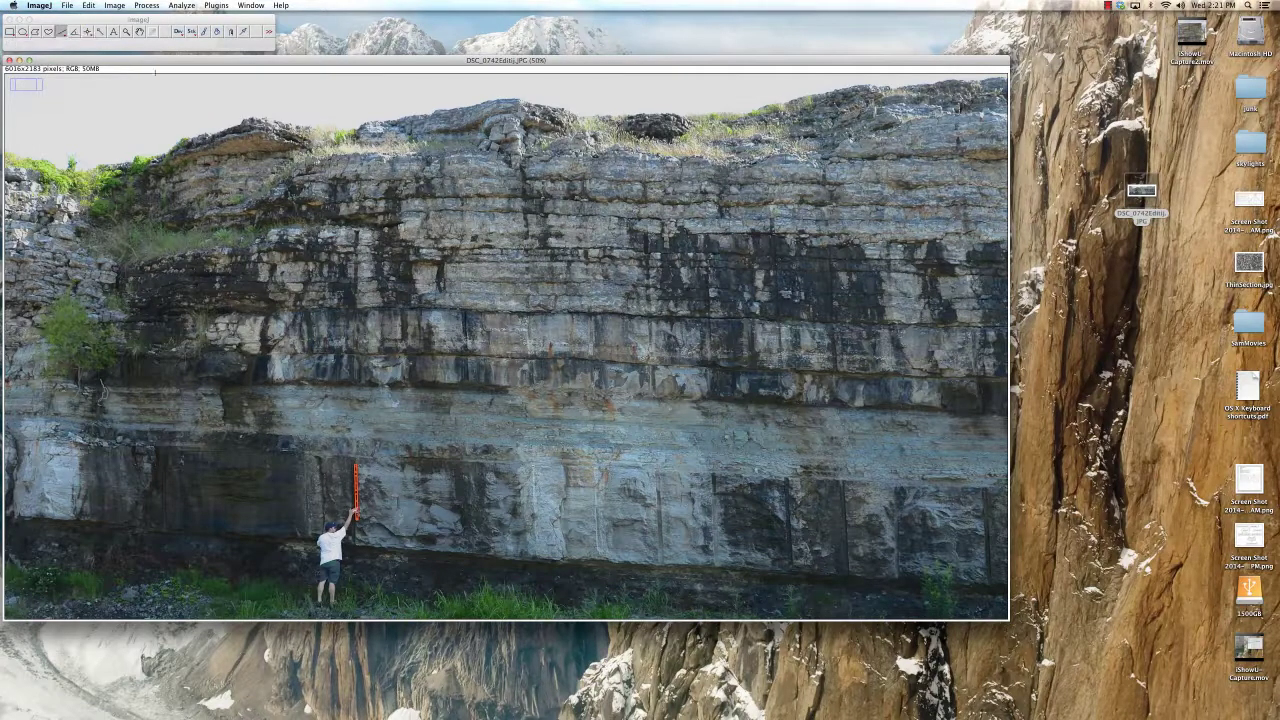
# Zoom the magnifier to 300% on the man holding the orange scale bar
pyautogui.click(125, 33)
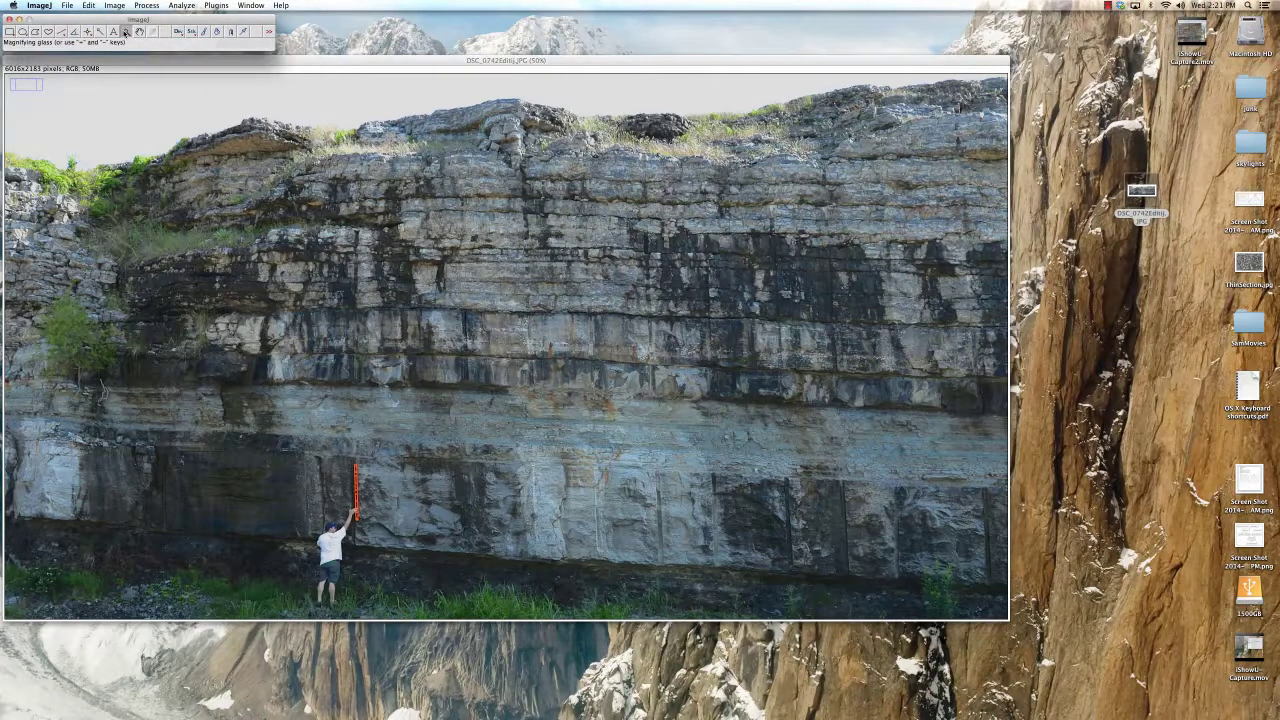
pyautogui.click(368, 502)
pyautogui.click(505, 449)
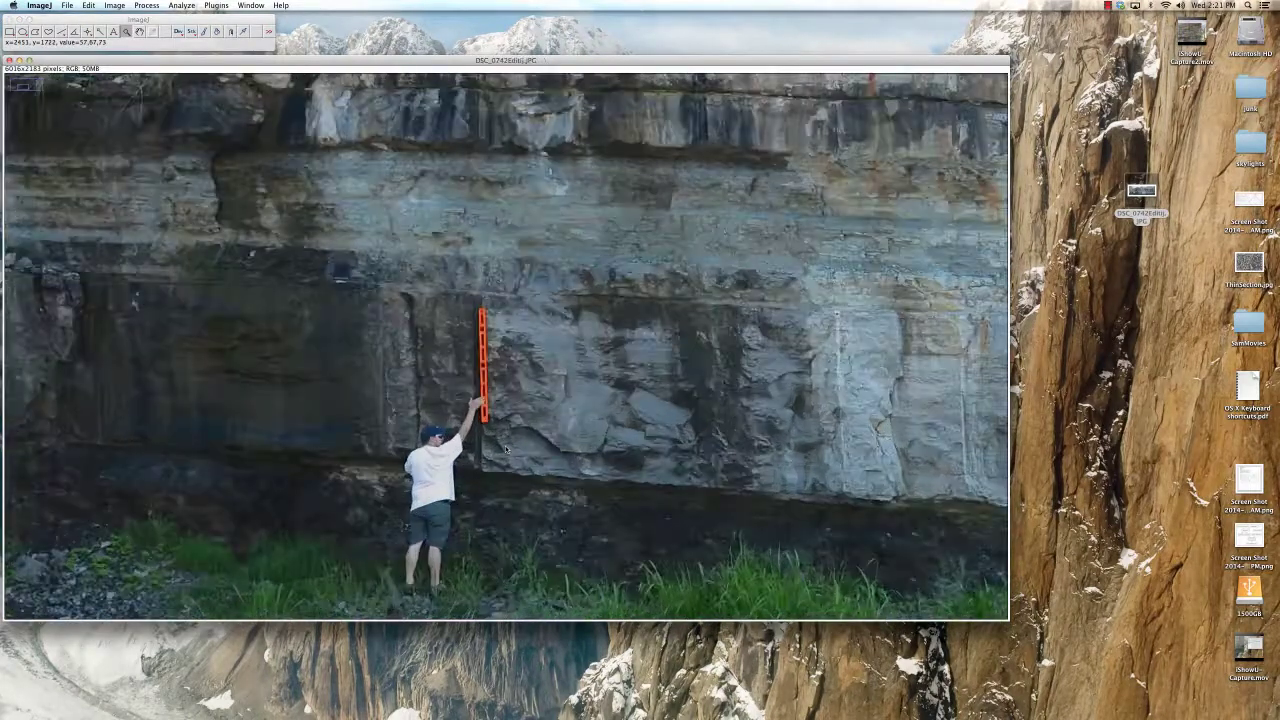
pyautogui.click(494, 385)
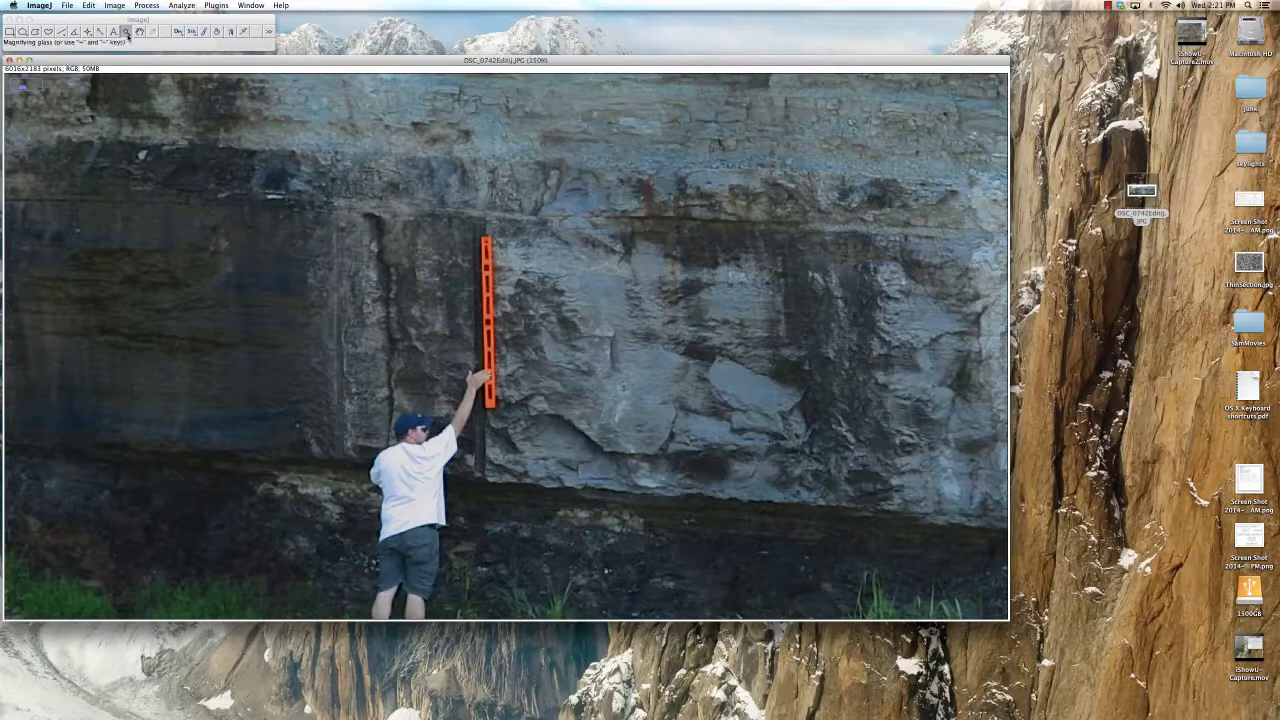
pyautogui.click(526, 335)
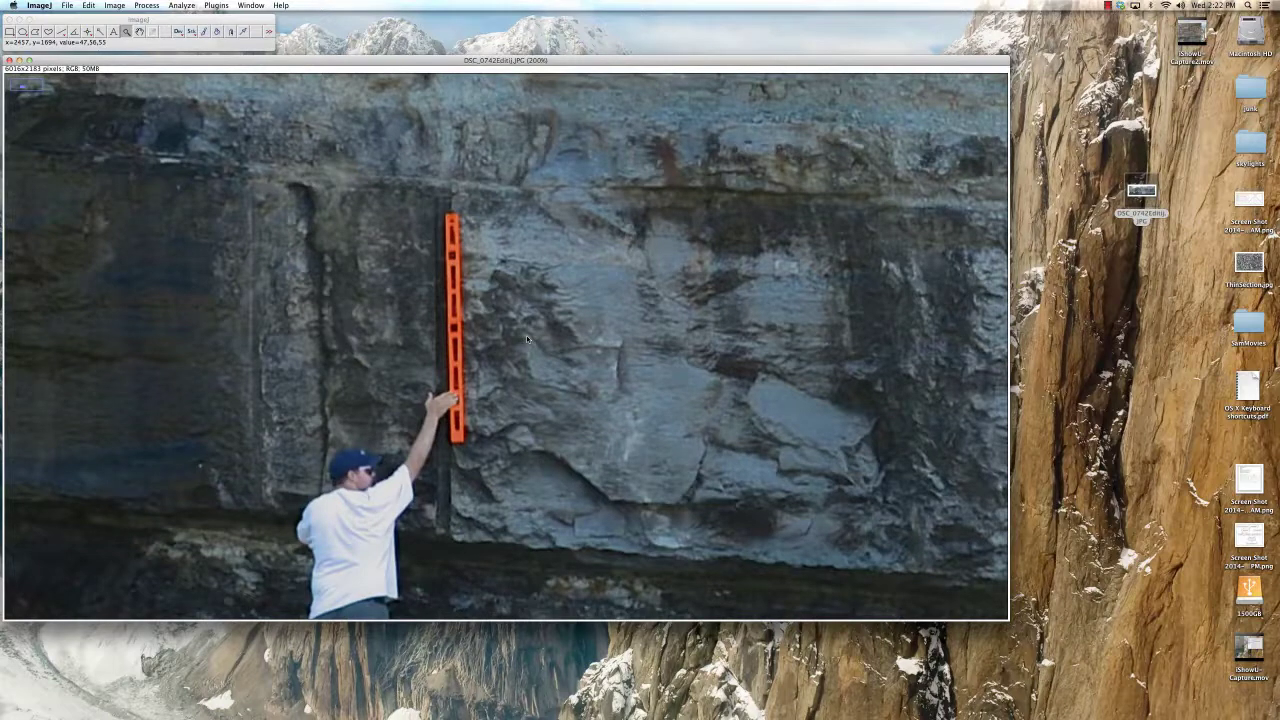
pyautogui.click(526, 335)
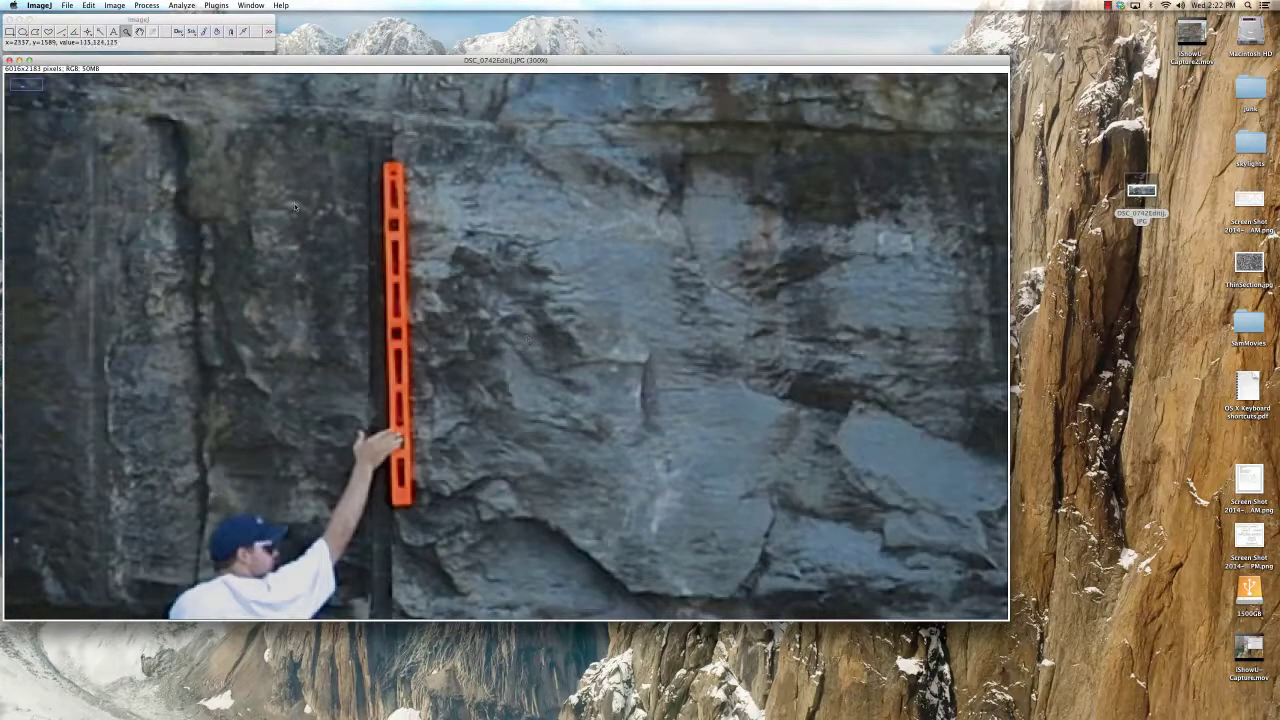
# Trace a roughly 228-pixel straight line along the full orange scale bar
pyautogui.click(61, 32)
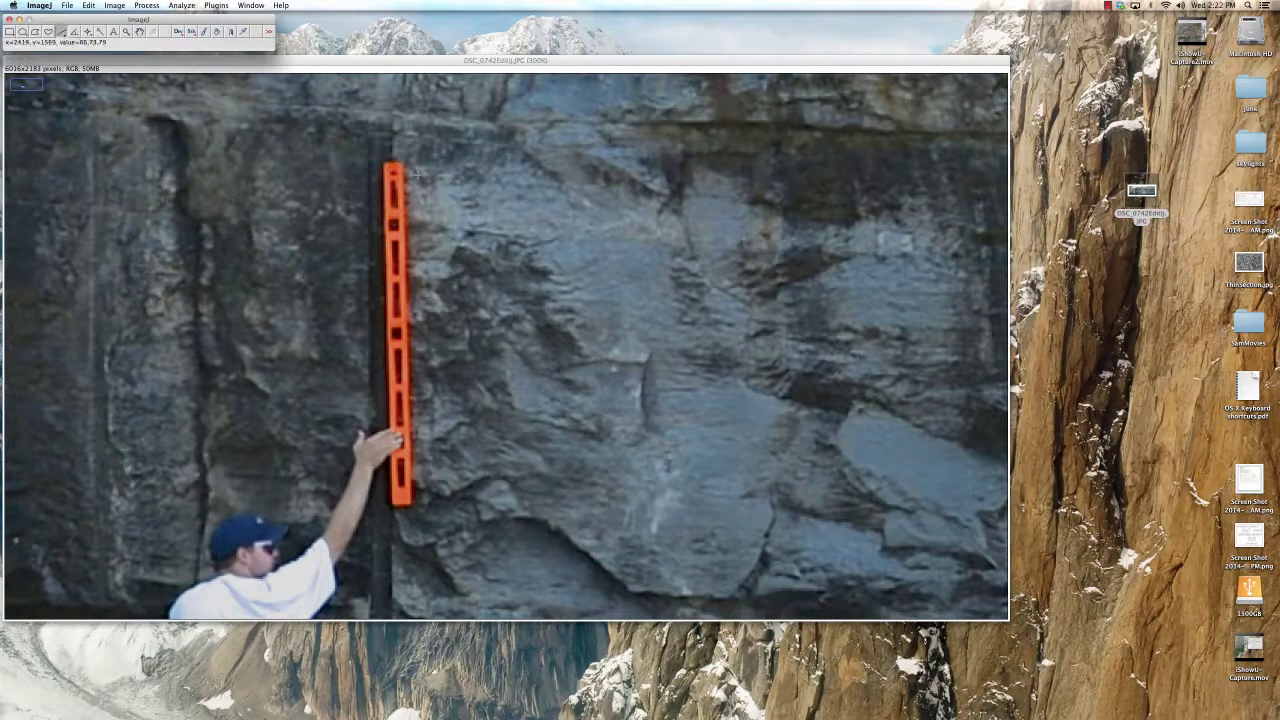
pyautogui.moveTo(394, 162); pyautogui.dragTo(404, 504)
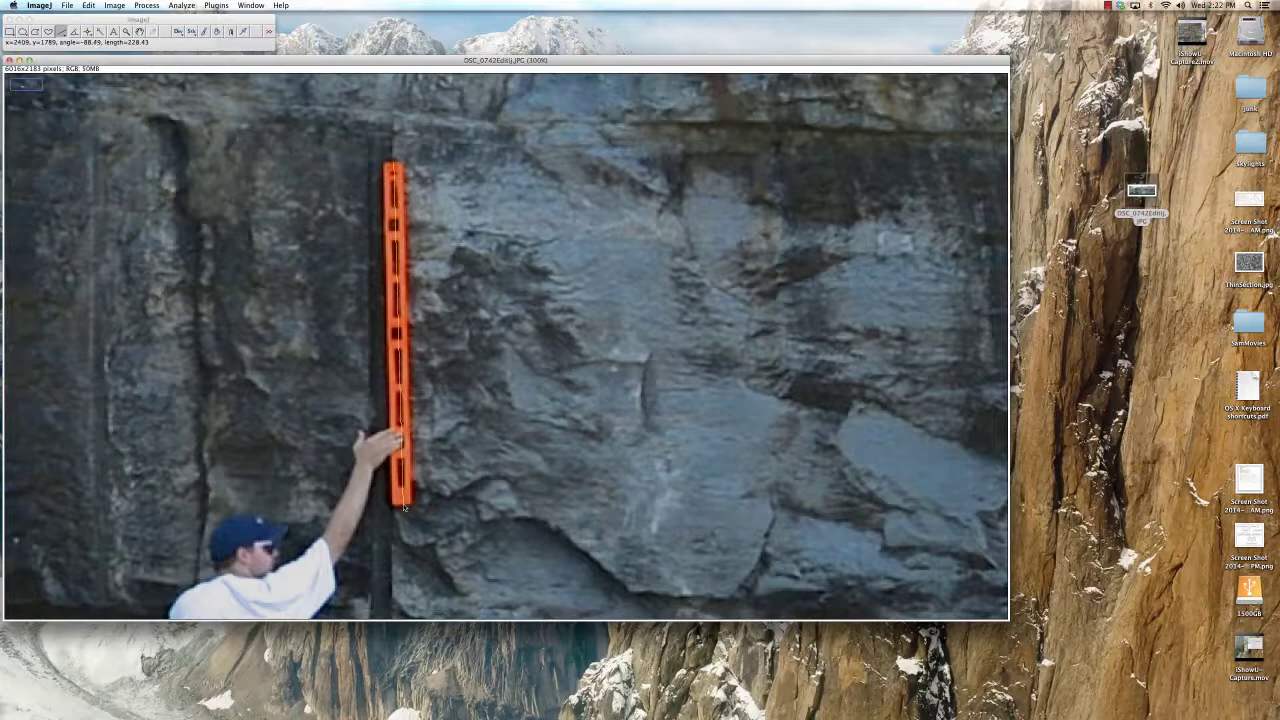
pyautogui.moveTo(404, 508); pyautogui.dragTo(404, 507)
# In Set Scale, enter known distance 4 with unit ft for the ruler line
pyautogui.click(182, 6)
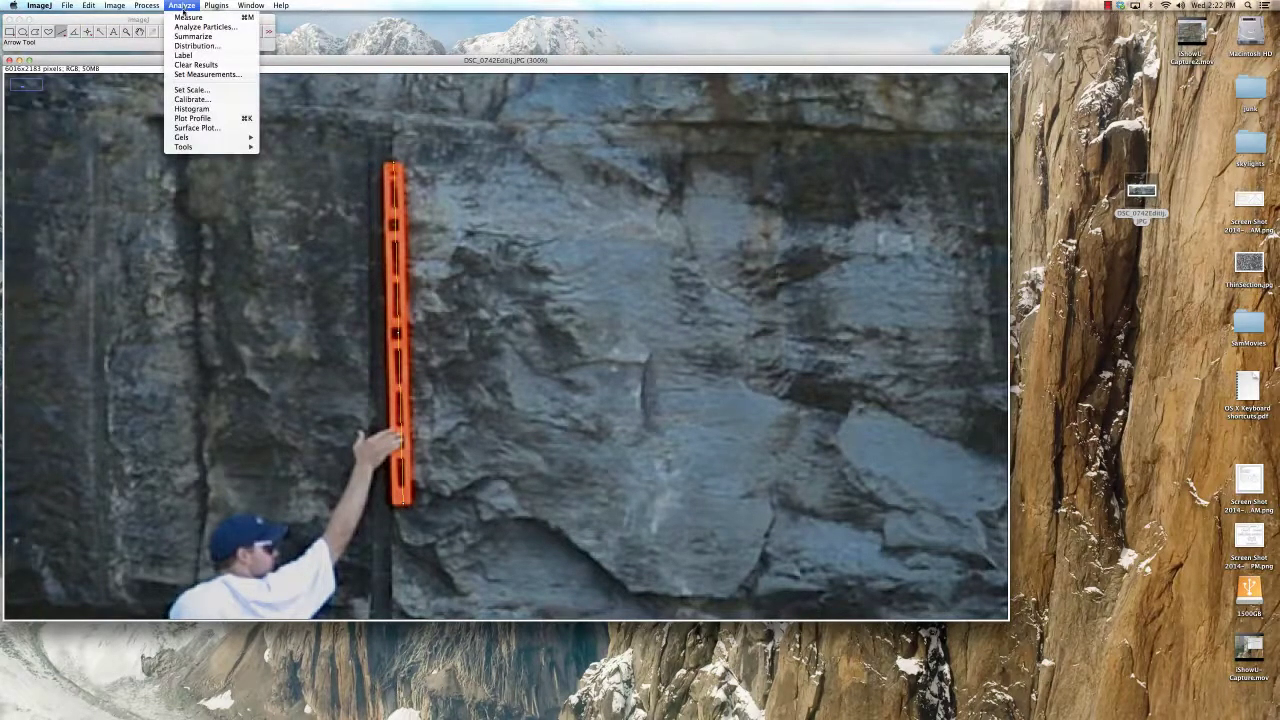
pyautogui.click(190, 90)
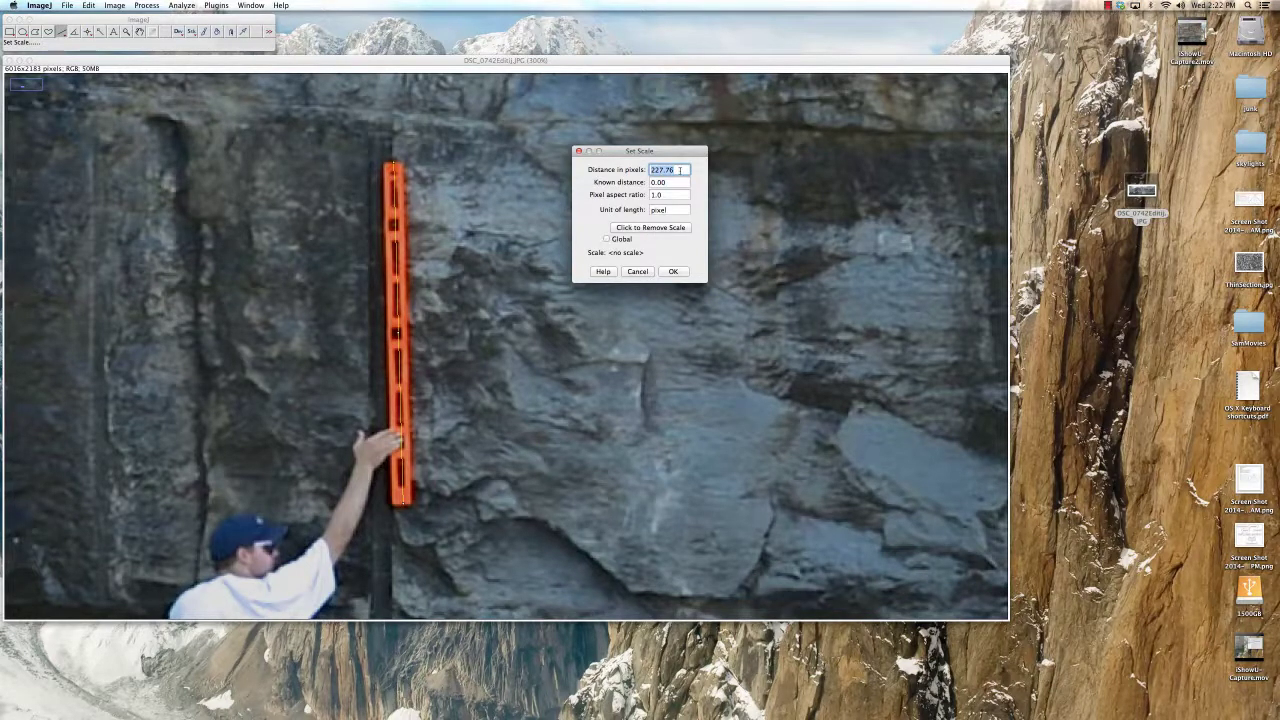
pyautogui.press('Tab')
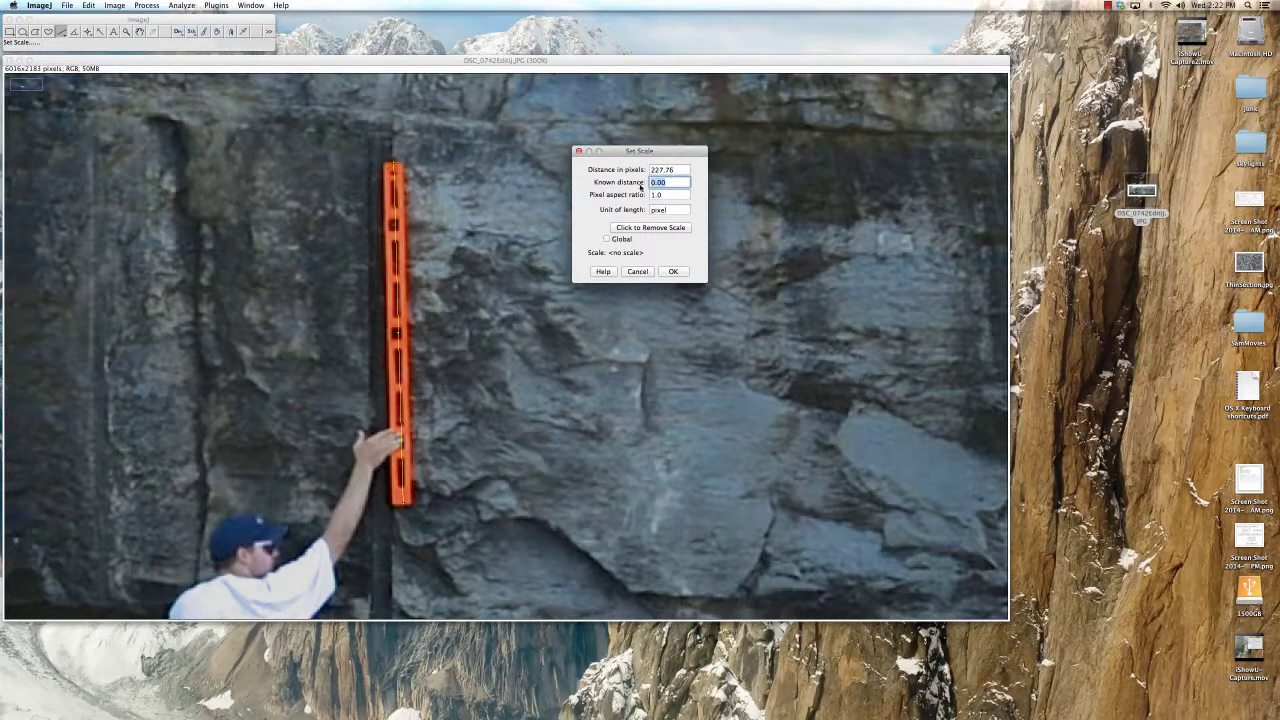
pyautogui.write('4')
pyautogui.doubleClick(660, 210)
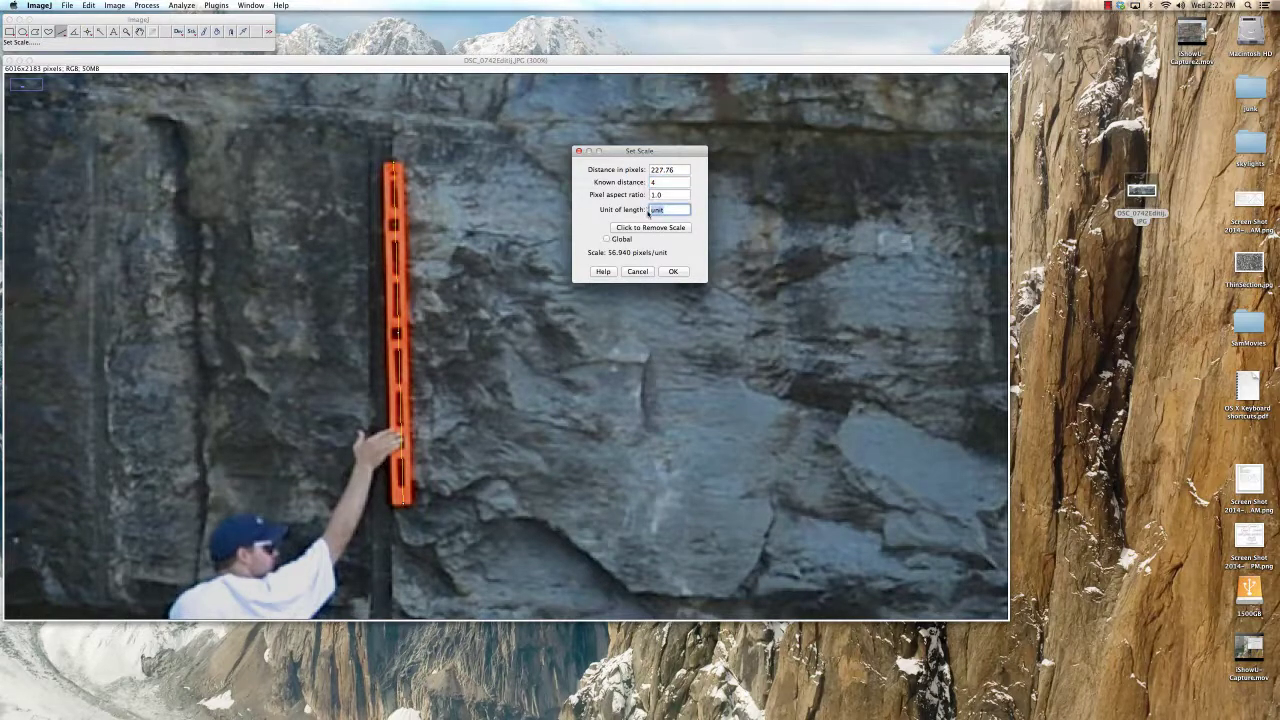
pyautogui.write('ft')
# Confirm the 4-ft calibration and redraw a line along the ruler to check it reads about 4 ft
pyautogui.click(673, 272)
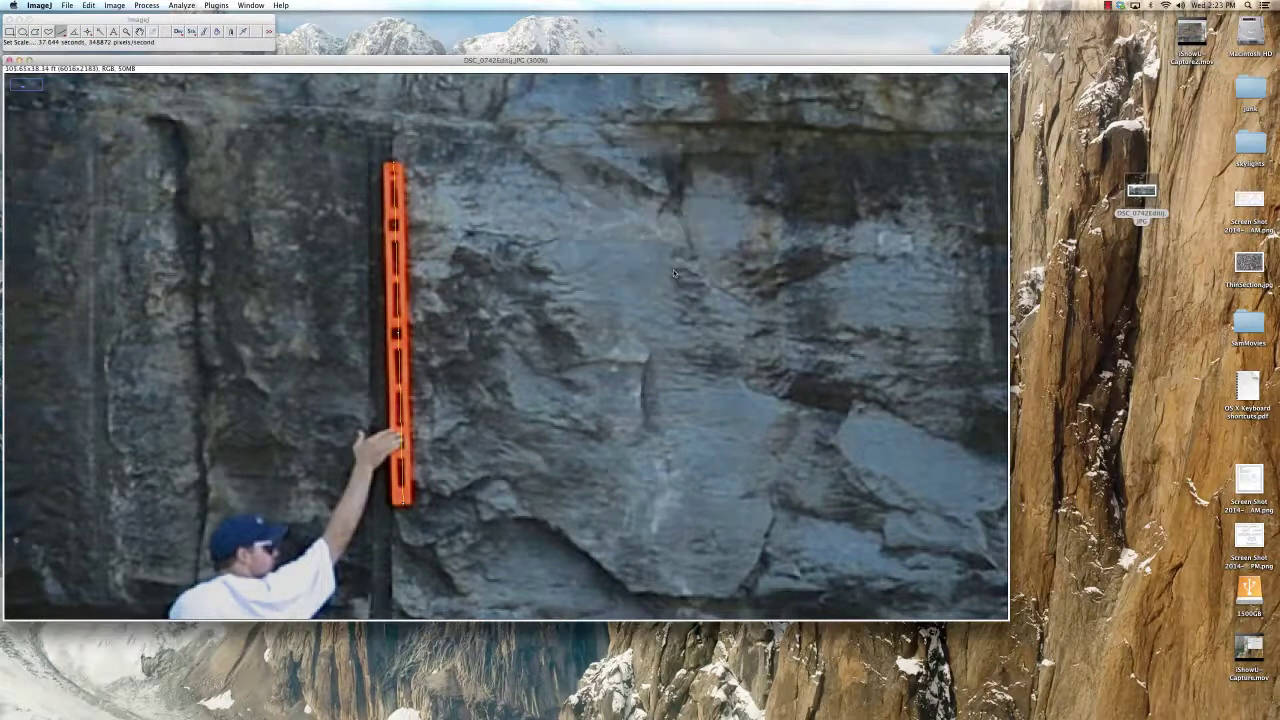
pyautogui.click(440, 171)
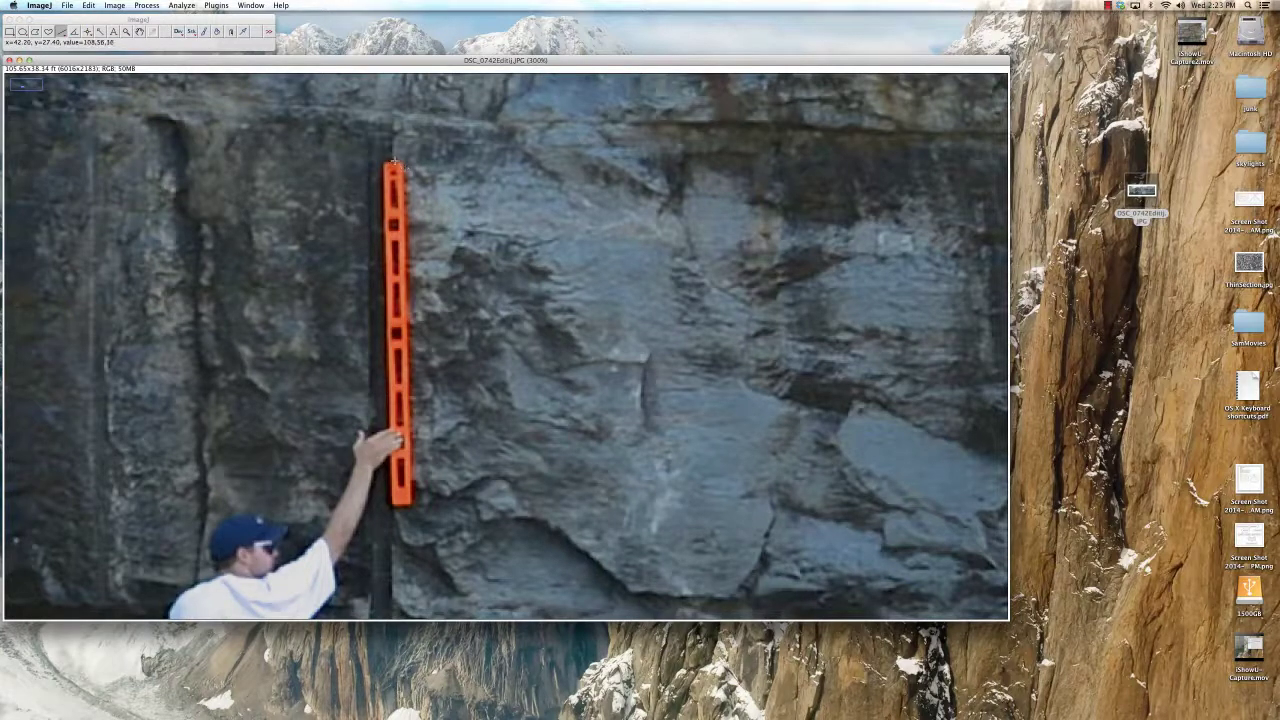
pyautogui.moveTo(395, 163); pyautogui.dragTo(402, 503)
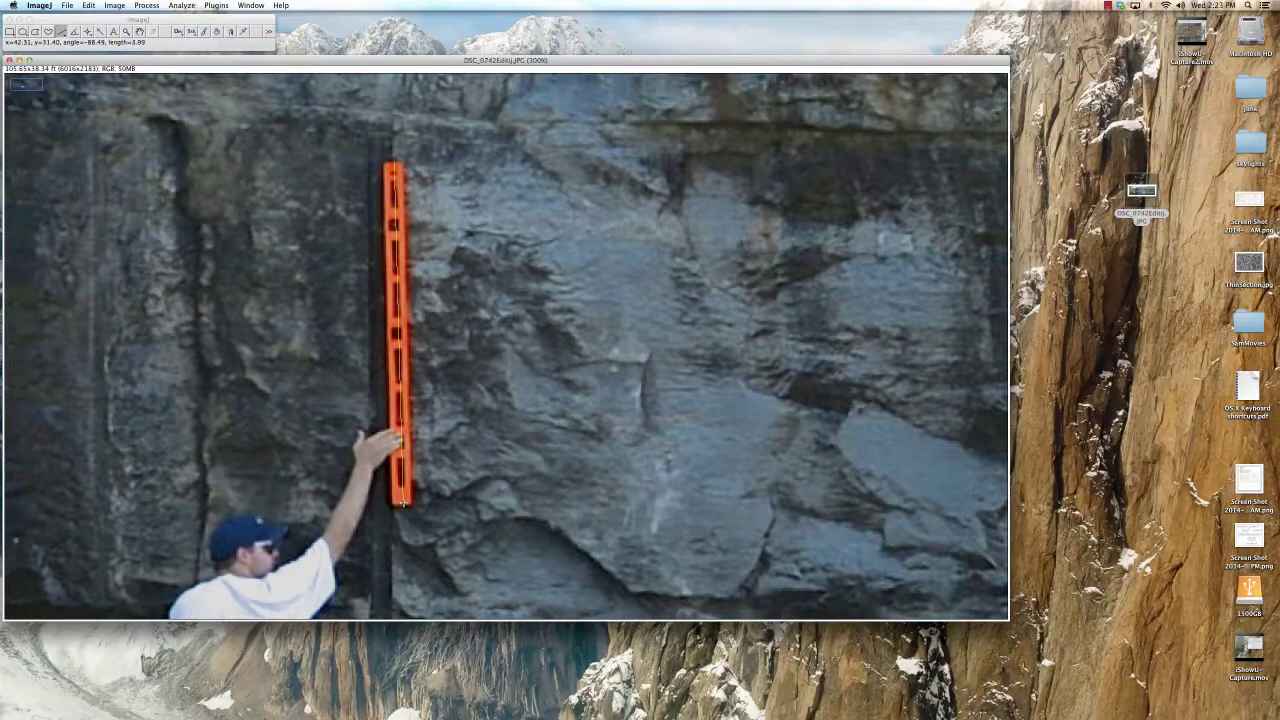
pyautogui.moveTo(402, 505); pyautogui.dragTo(402, 506)
pyautogui.moveTo(383, 198); pyautogui.dragTo(402, 198)
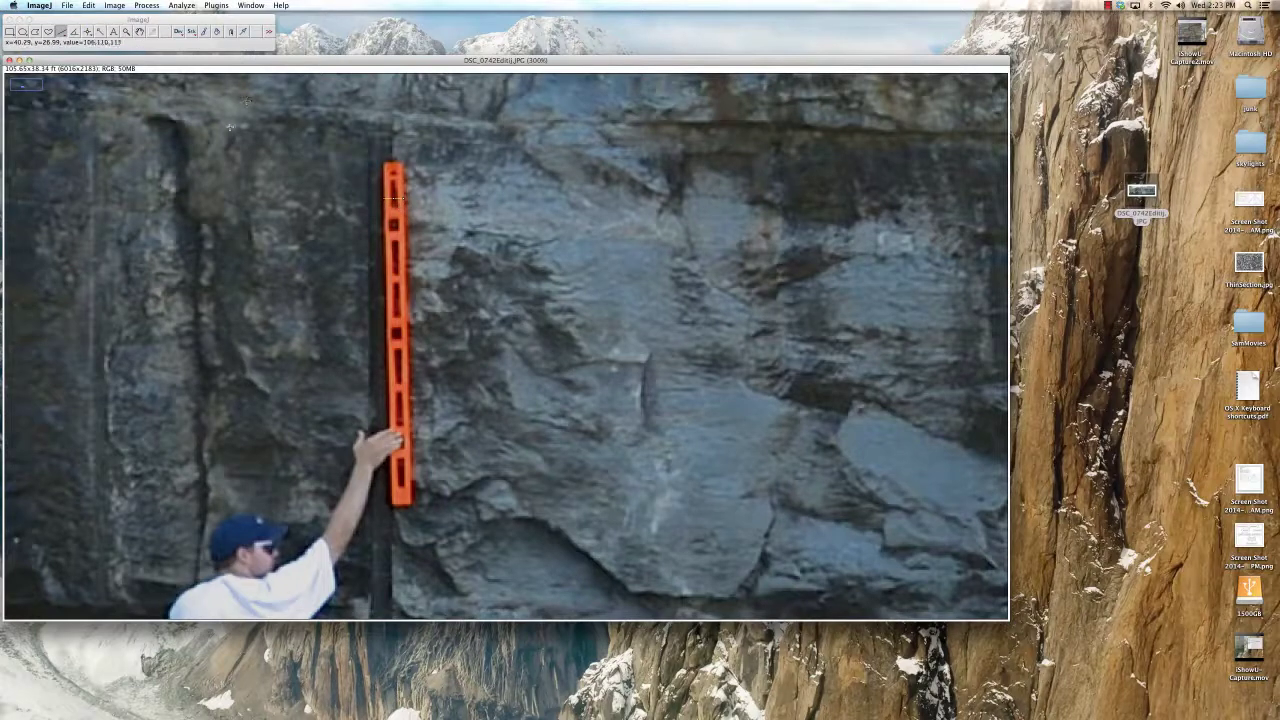
# Zoom out to 50% so the whole cliff shows with the climber near the bottom
pyautogui.click(126, 32)
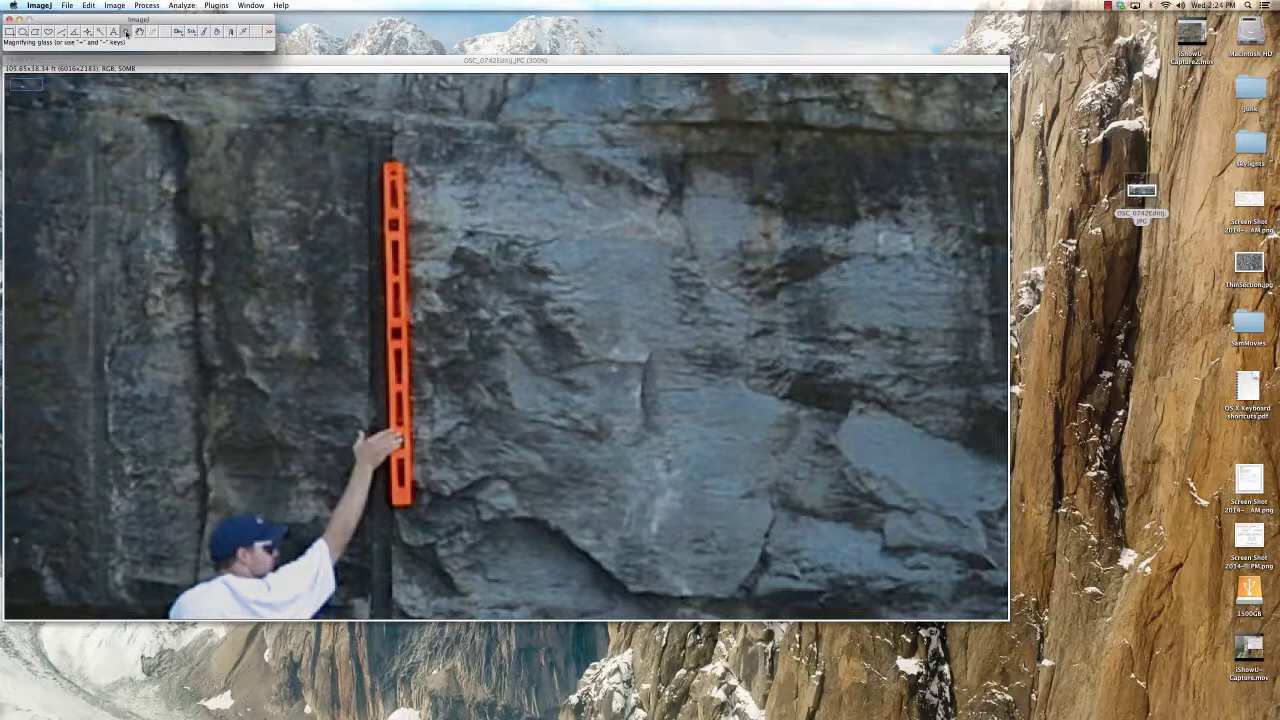
pyautogui.click(126, 32)
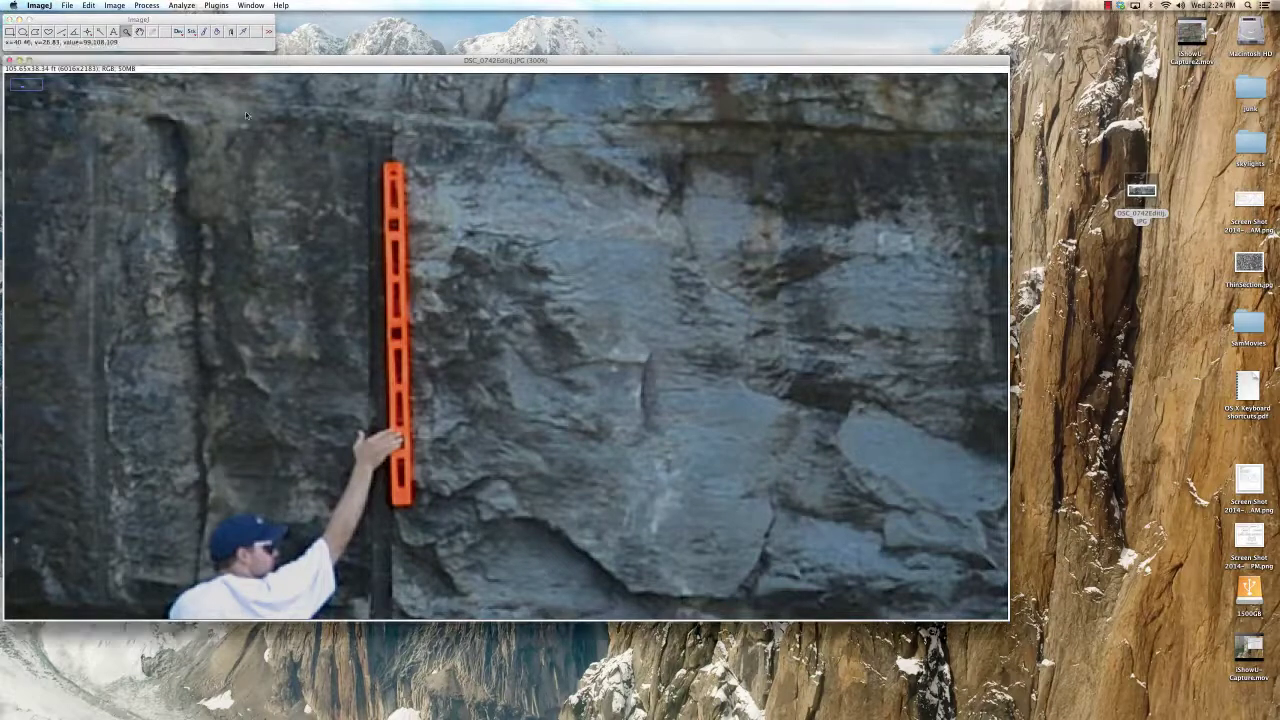
pyautogui.rightClick(313, 224)
pyautogui.rightClick(313, 224)
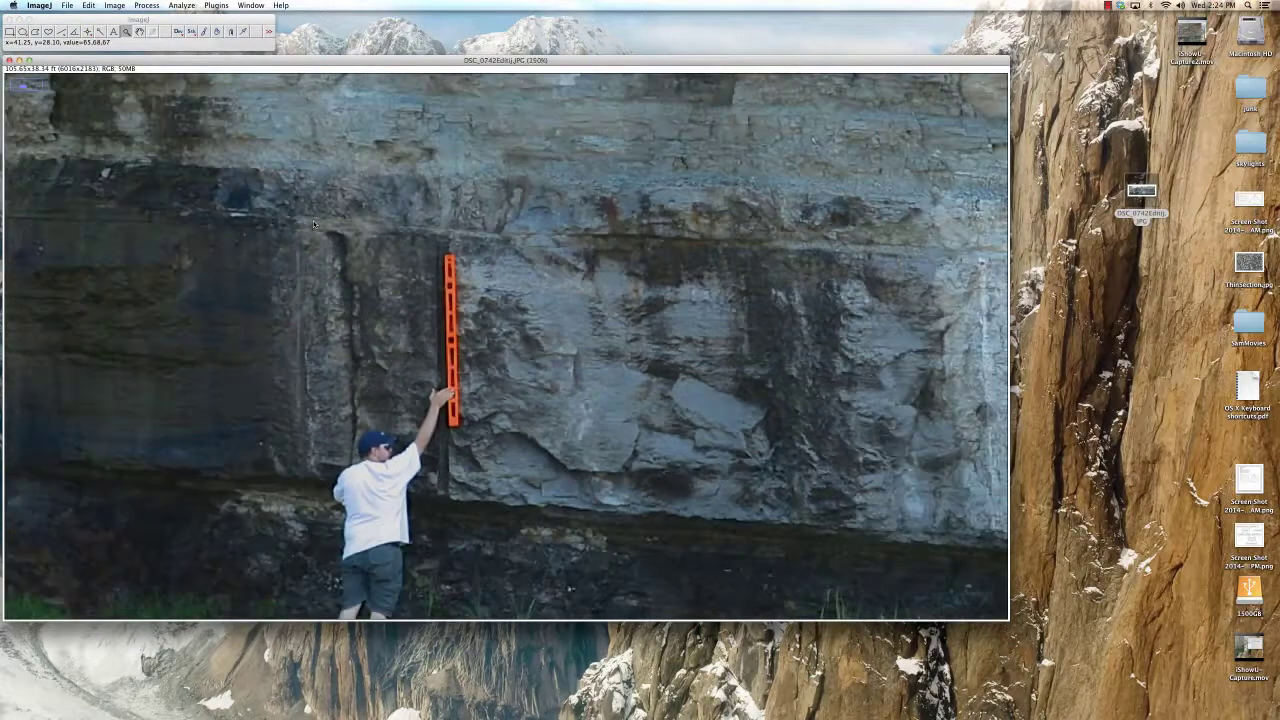
pyautogui.rightClick(313, 224)
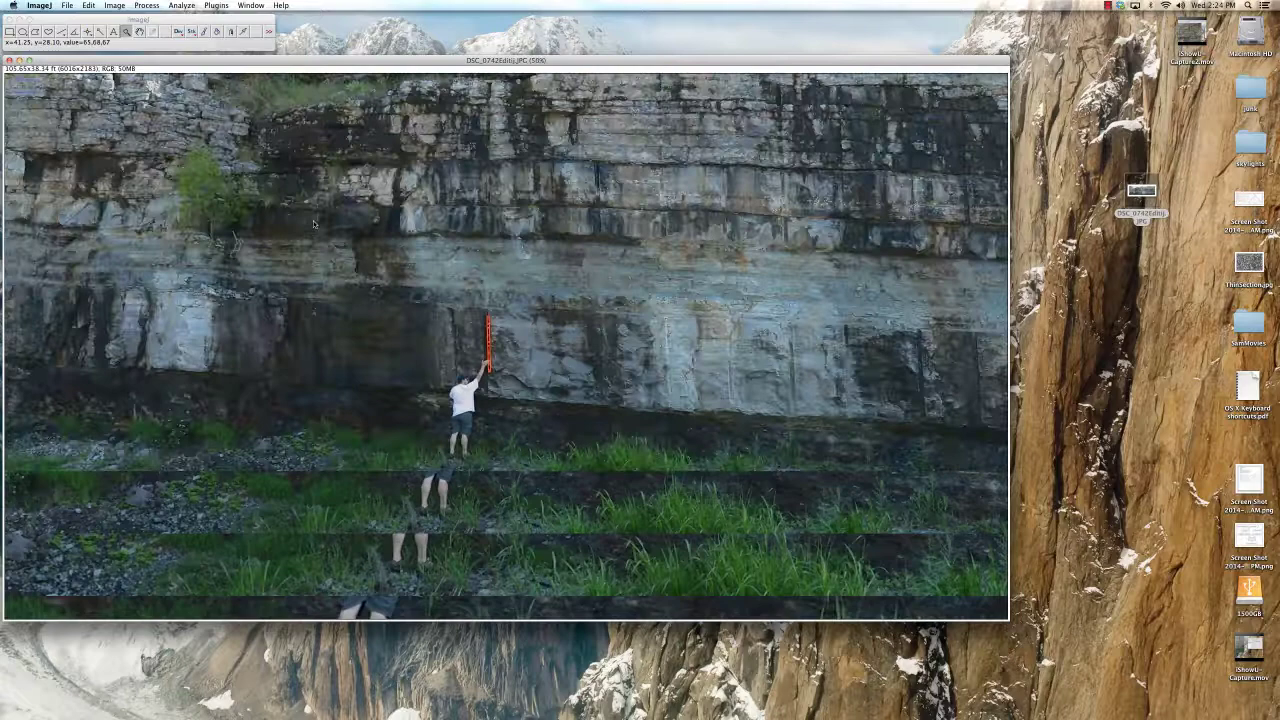
pyautogui.rightClick(313, 224)
pyautogui.rightClick(313, 224)
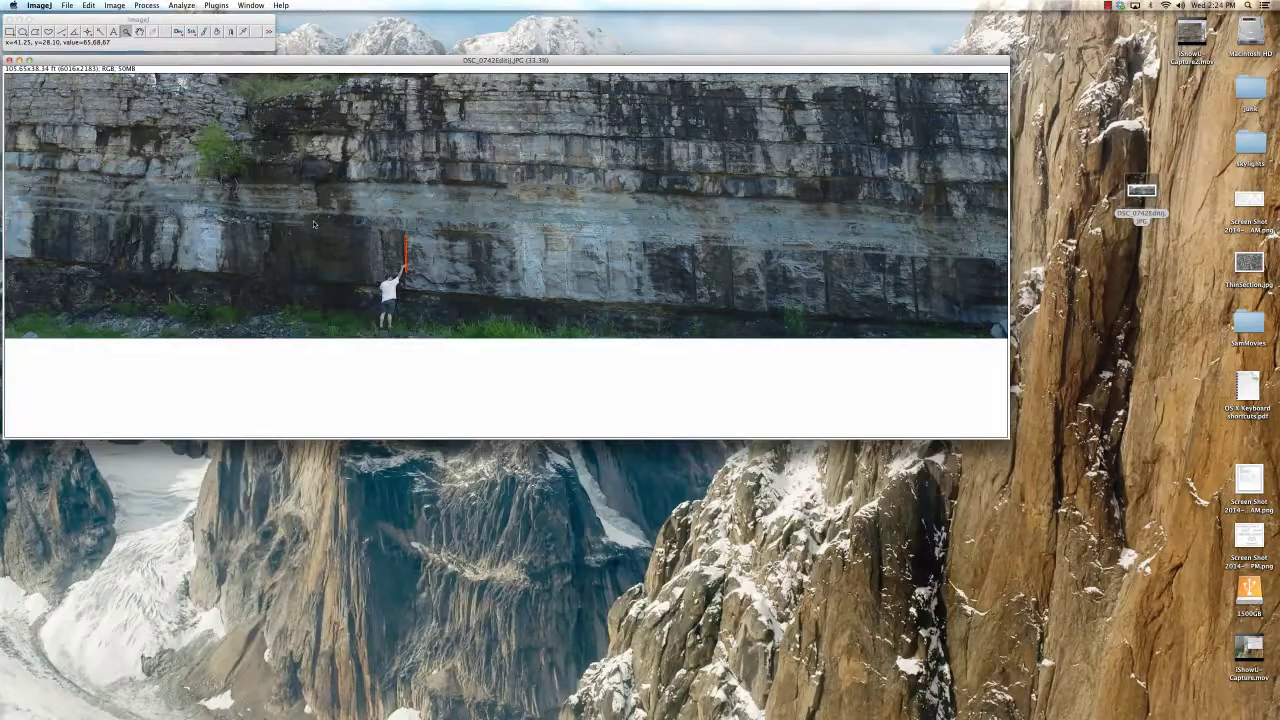
pyautogui.click(313, 224)
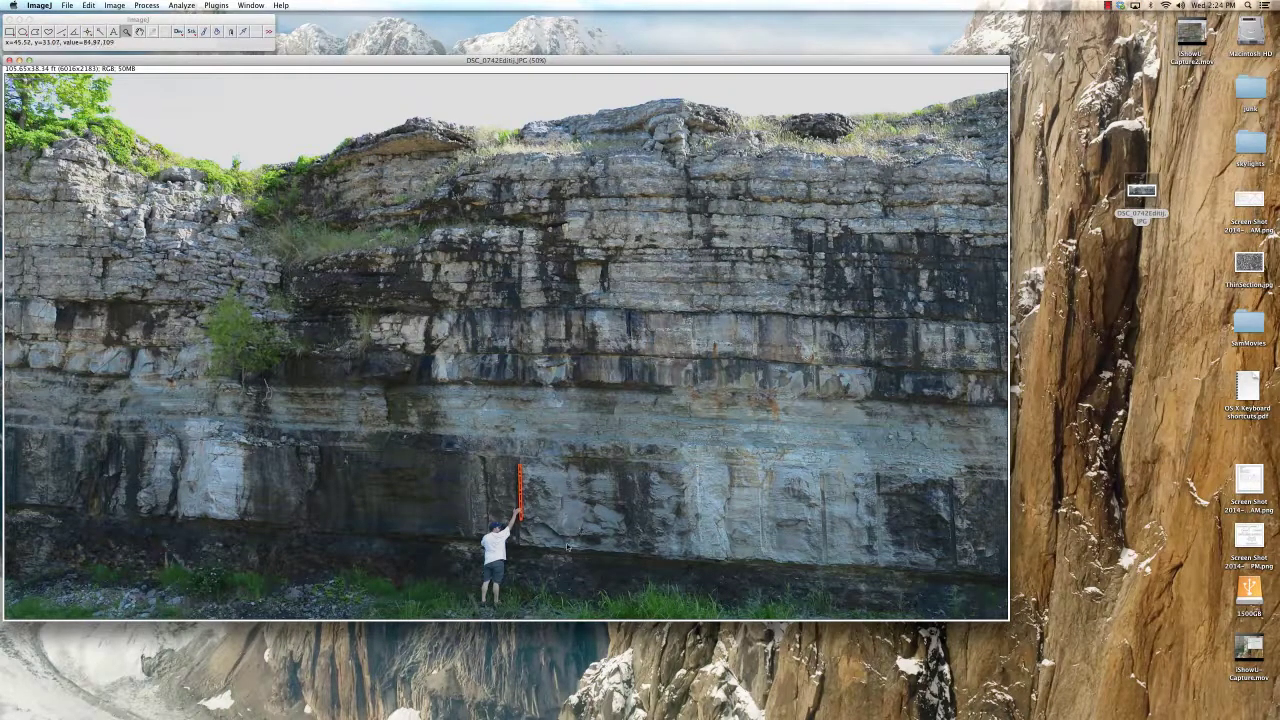
# Measure several bed thicknesses with vertical lines, then a light bed at 200% (~2.3 ft)
pyautogui.click(100, 31)
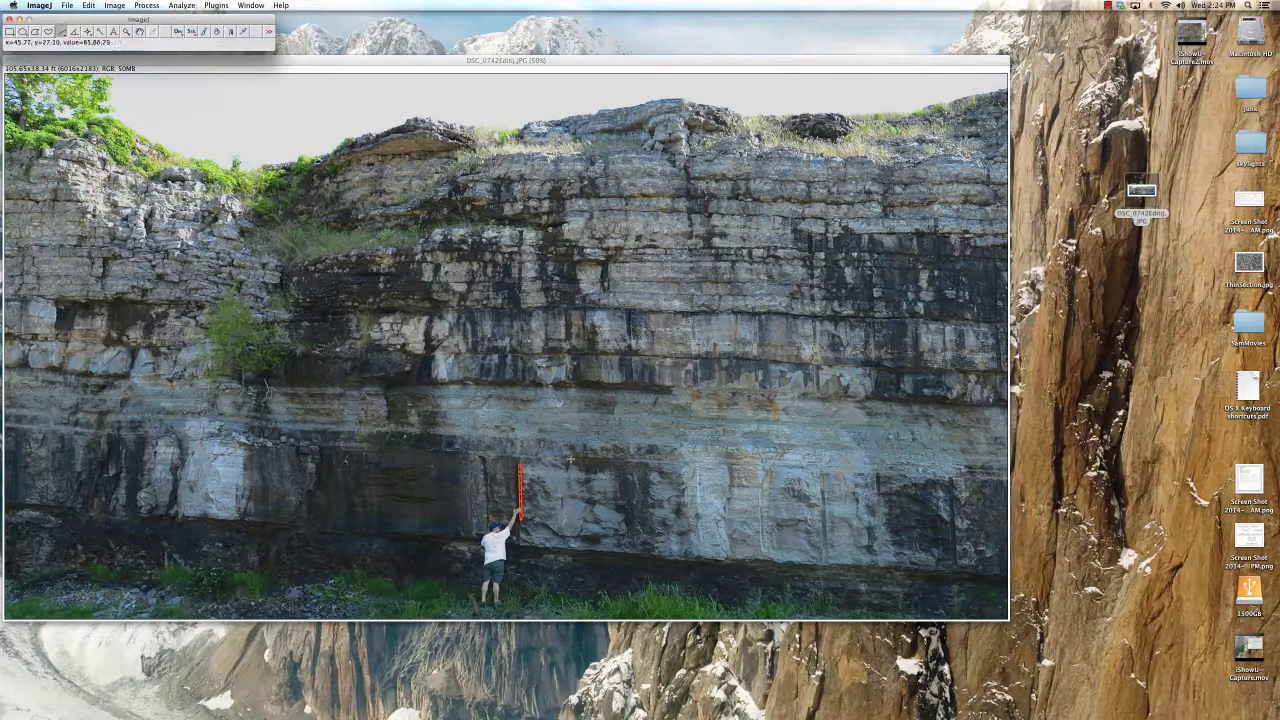
pyautogui.moveTo(570, 457); pyautogui.dragTo(571, 552)
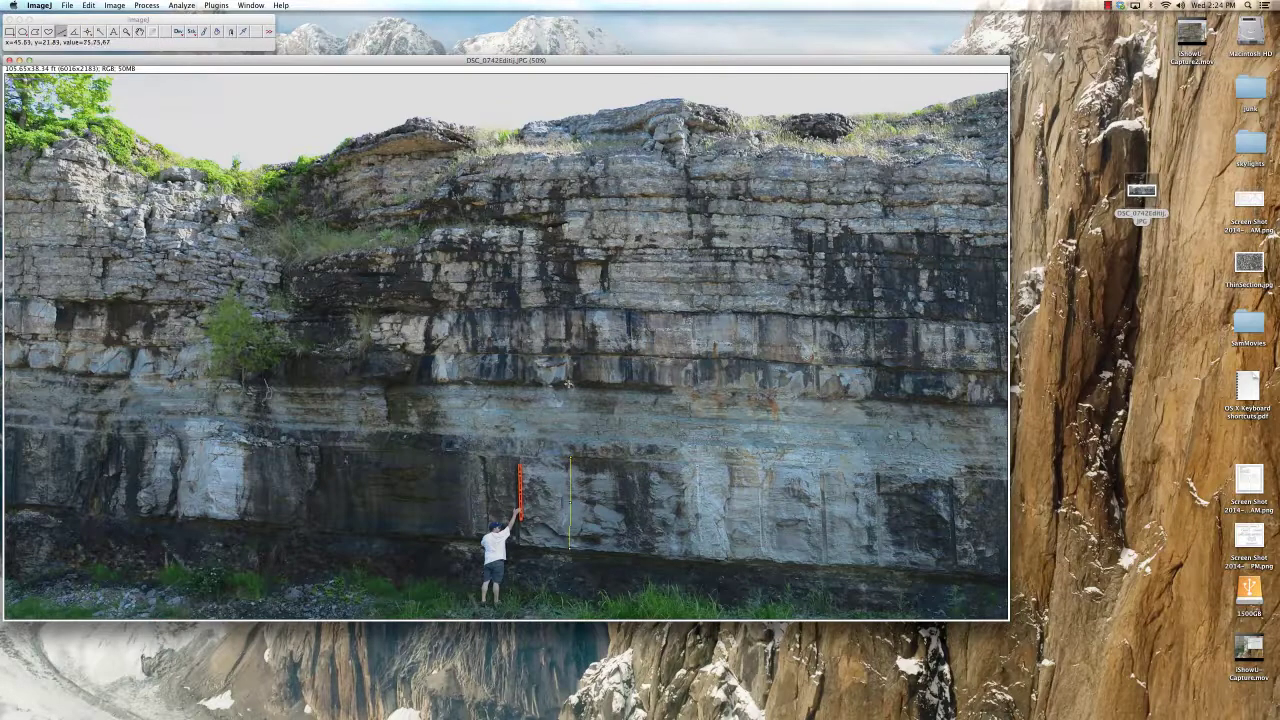
pyautogui.moveTo(567, 383); pyautogui.dragTo(569, 460)
pyautogui.moveTo(572, 356); pyautogui.dragTo(574, 386)
pyautogui.press('+')
pyautogui.press('+')
pyautogui.press('+')
pyautogui.press('+')
pyautogui.press('+')
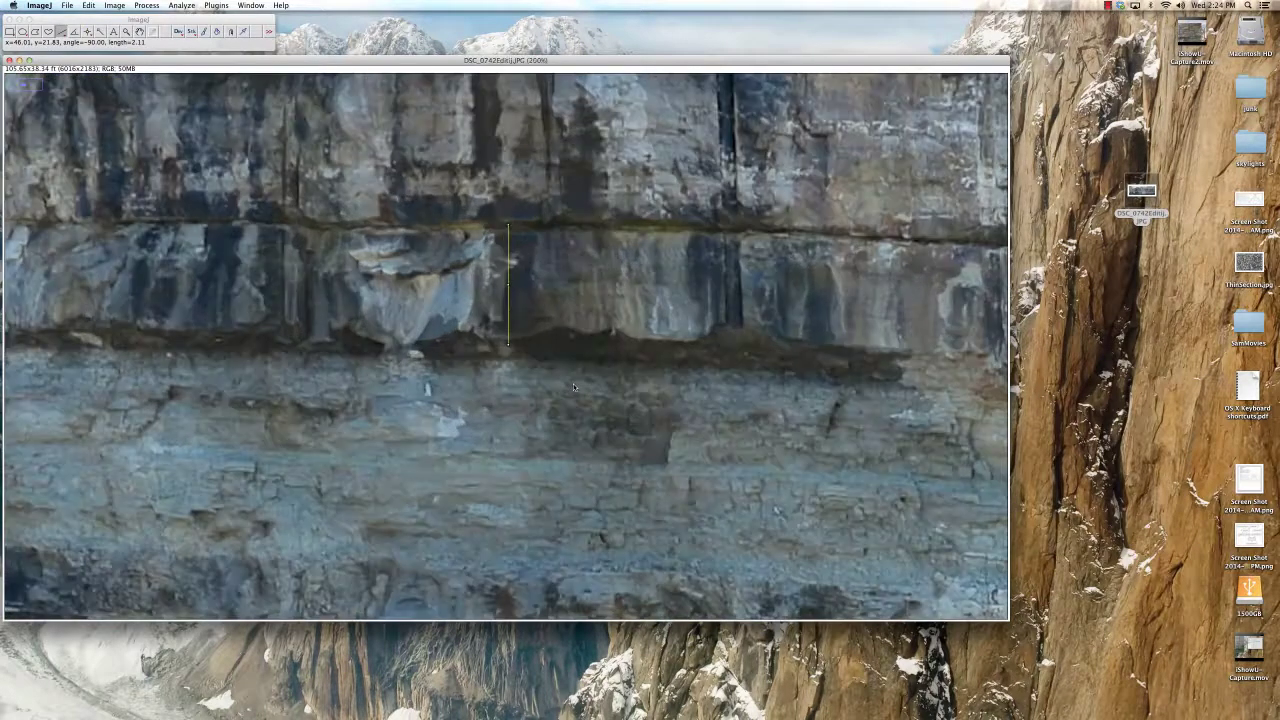
pyautogui.moveTo(590, 228); pyautogui.dragTo(586, 359)
# Deselect the measuring line, recentre on the climber, and settle the view at 50%
pyautogui.click(375, 260)
pyautogui.press('-')
pyautogui.press('-')
pyautogui.press('-')
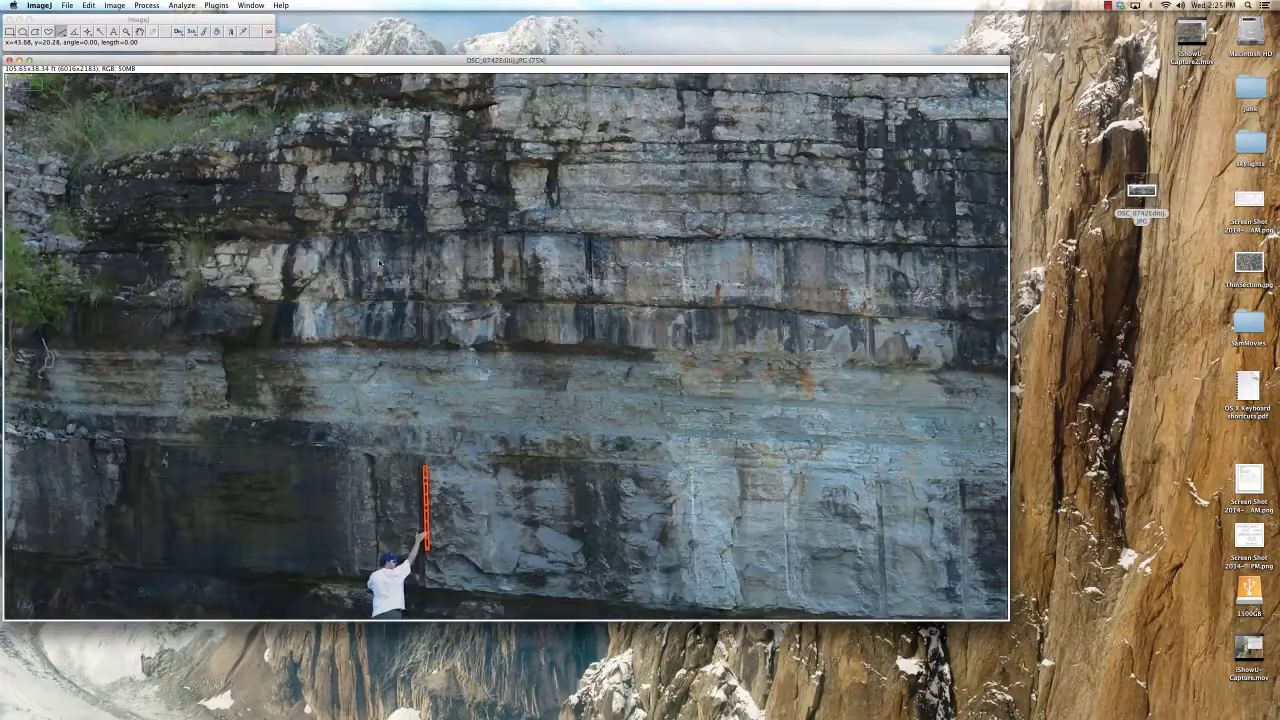
pyautogui.press('-')
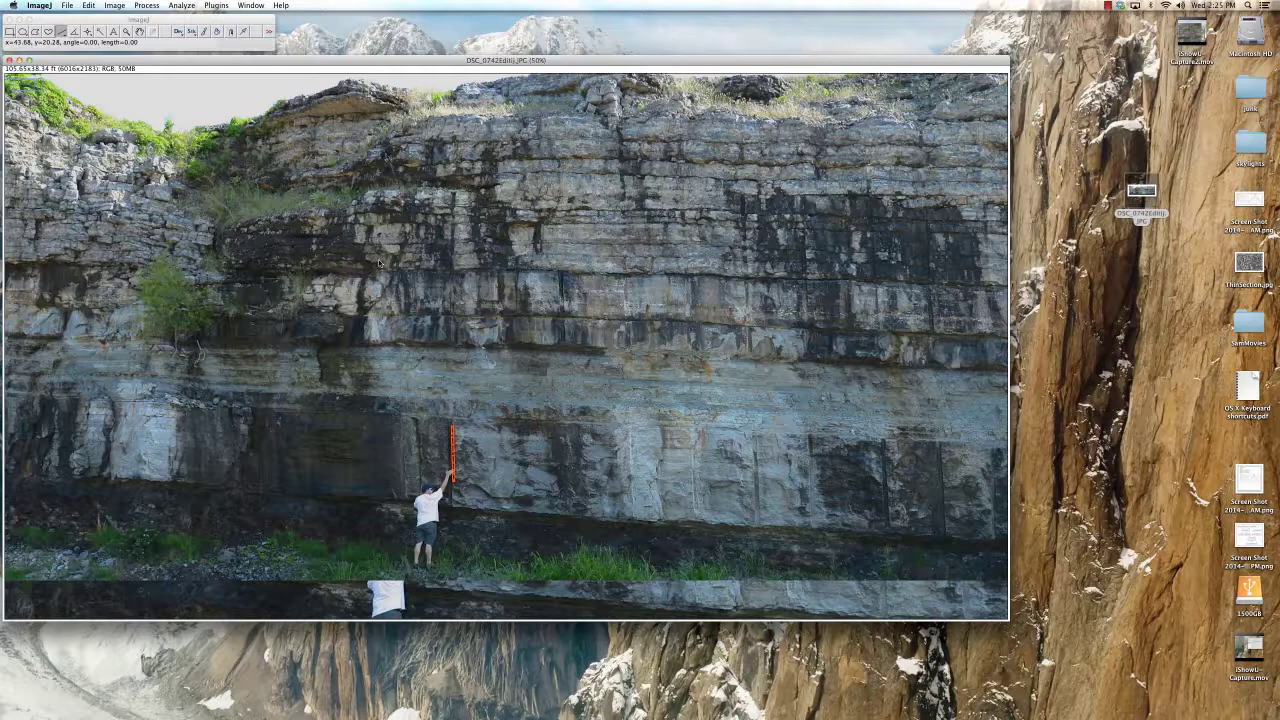
pyautogui.moveTo(378, 259); pyautogui.dragTo(437, 221)
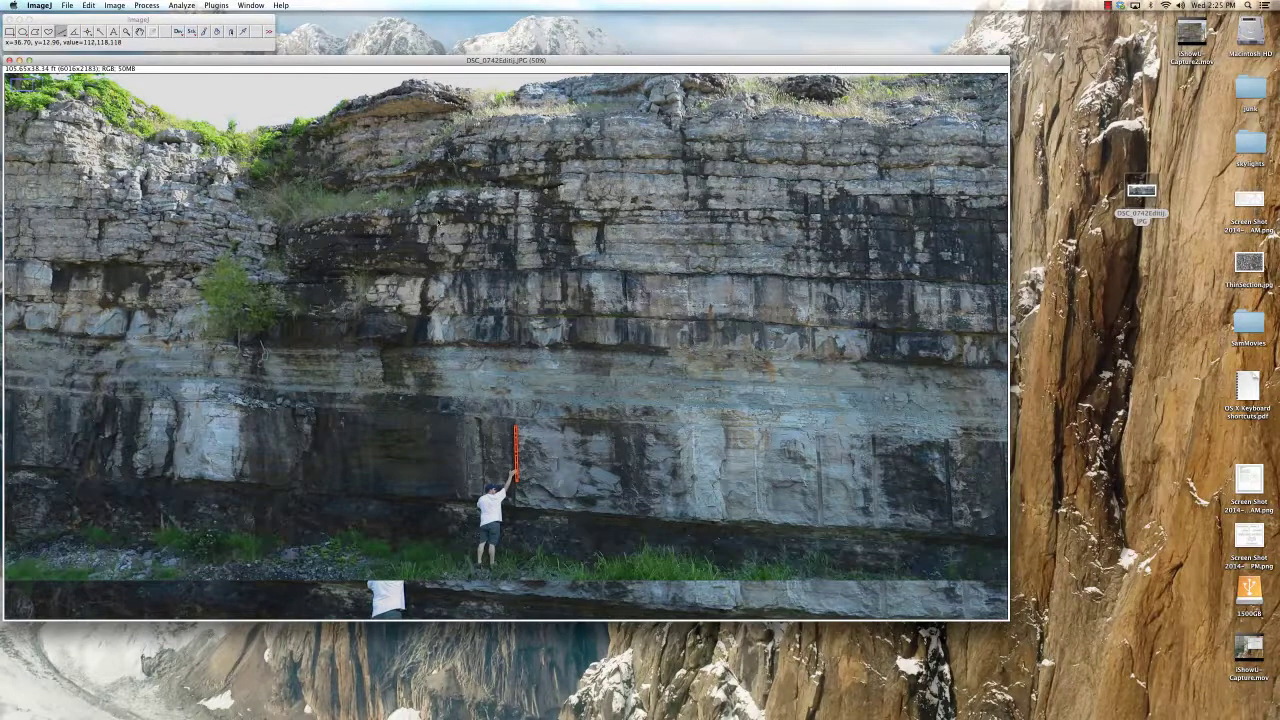
pyautogui.press('-')
pyautogui.press('+')
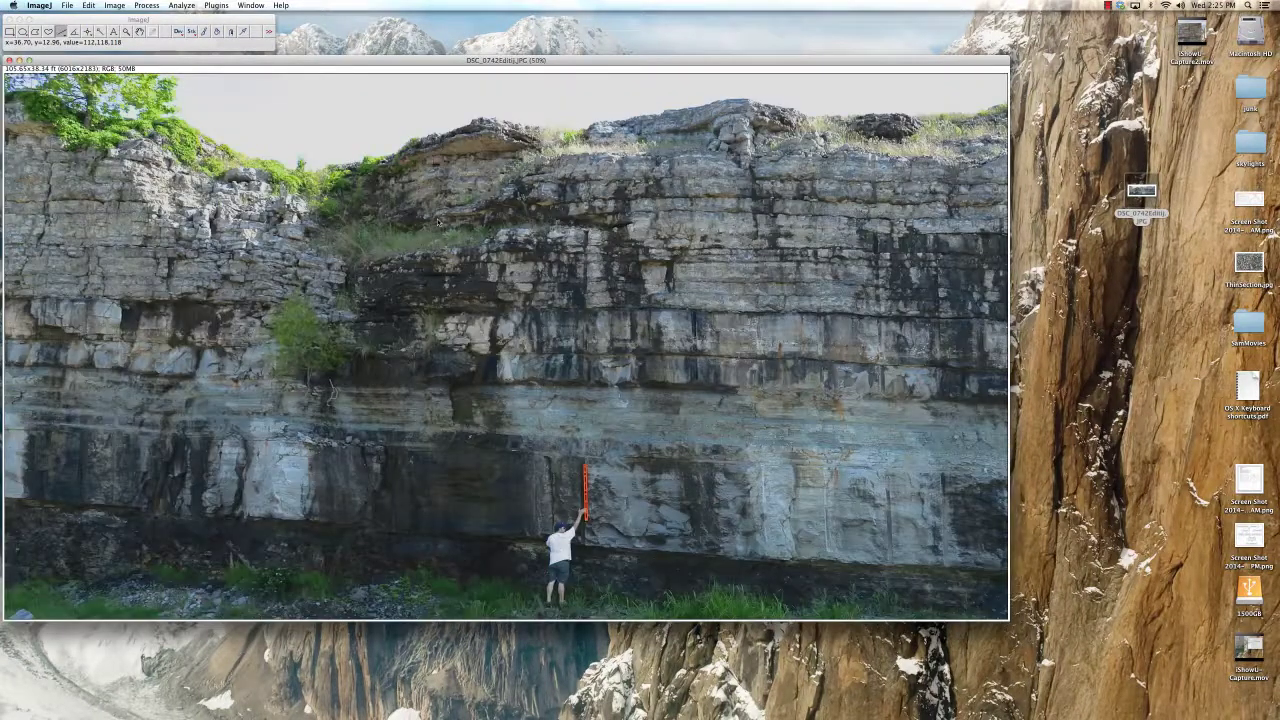